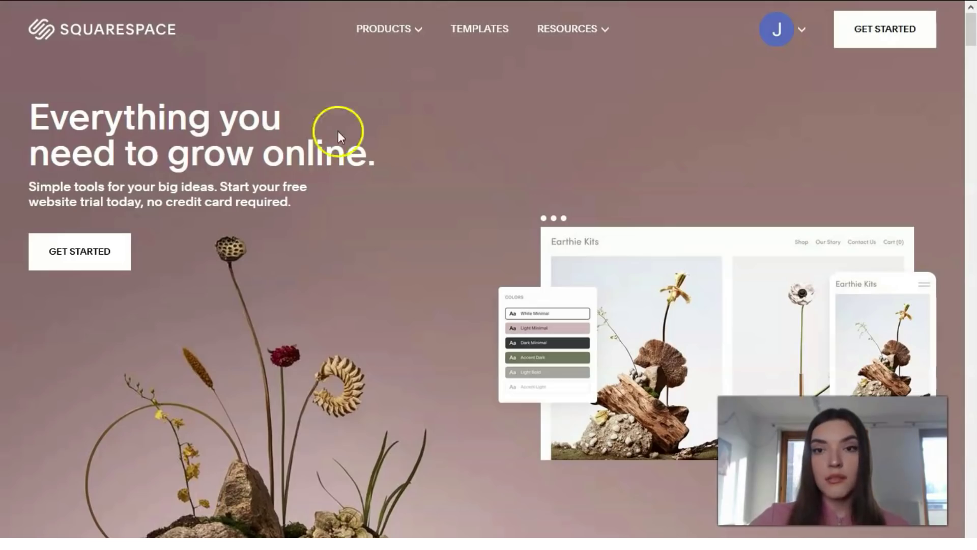
# Filter the template gallery to Online Store designs and scroll to the Hester and Alameda cards.
pyautogui.click(479, 35)
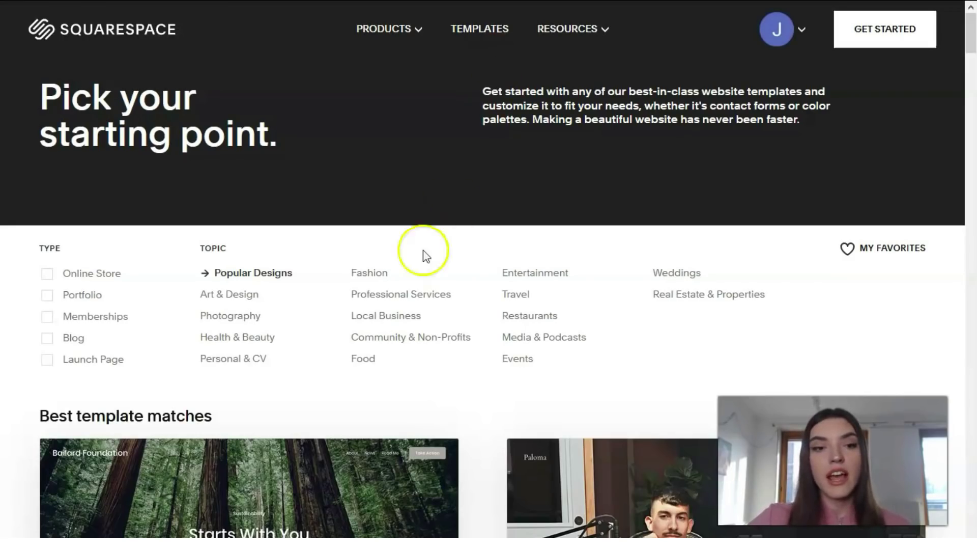
pyautogui.scroll(-3, 421, 251)
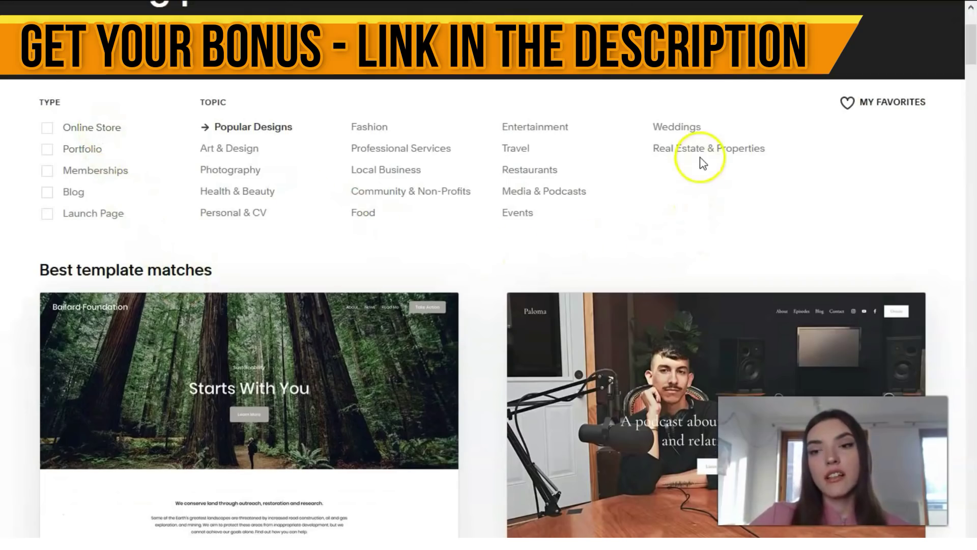
pyautogui.click(102, 126)
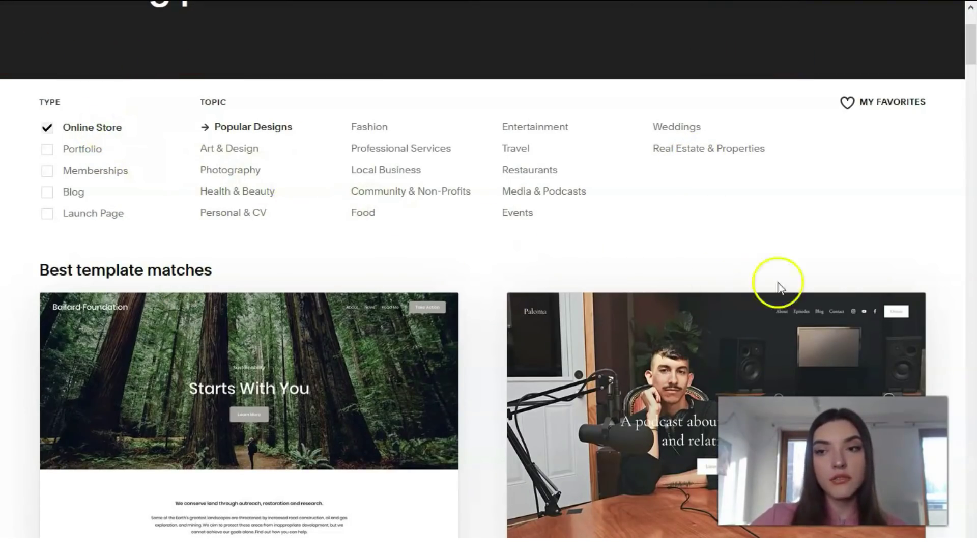
pyautogui.scroll(-6, 800, 263)
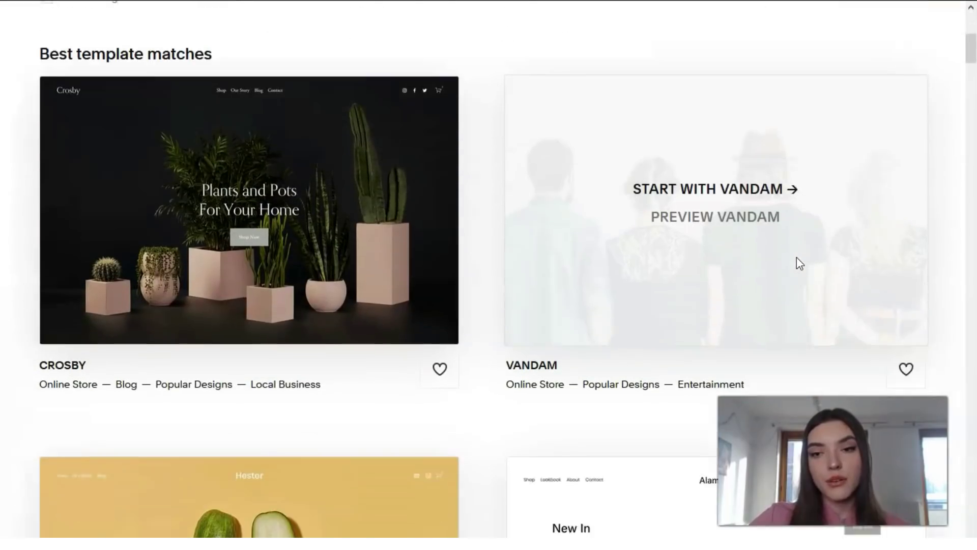
pyautogui.click(901, 36)
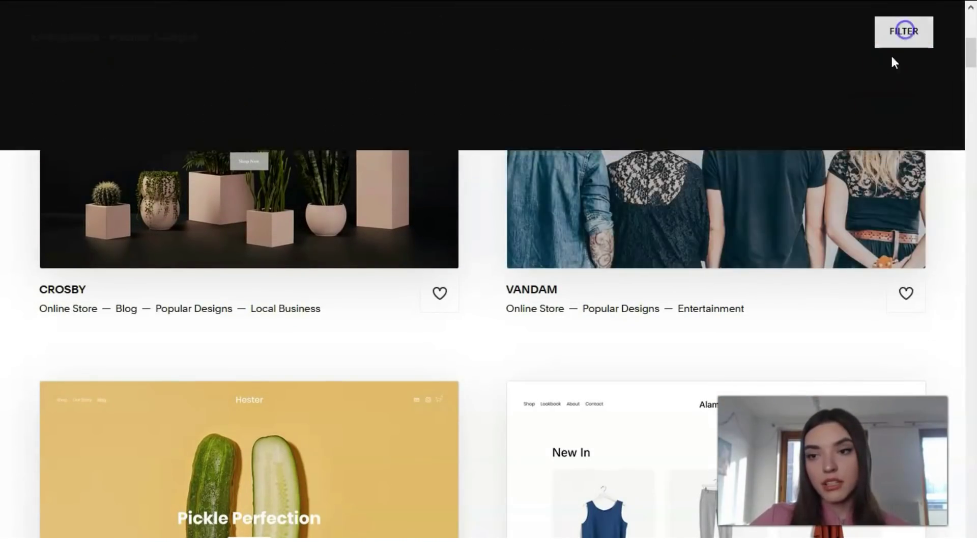
pyautogui.click(791, 198)
pyautogui.scroll(-5, 792, 203)
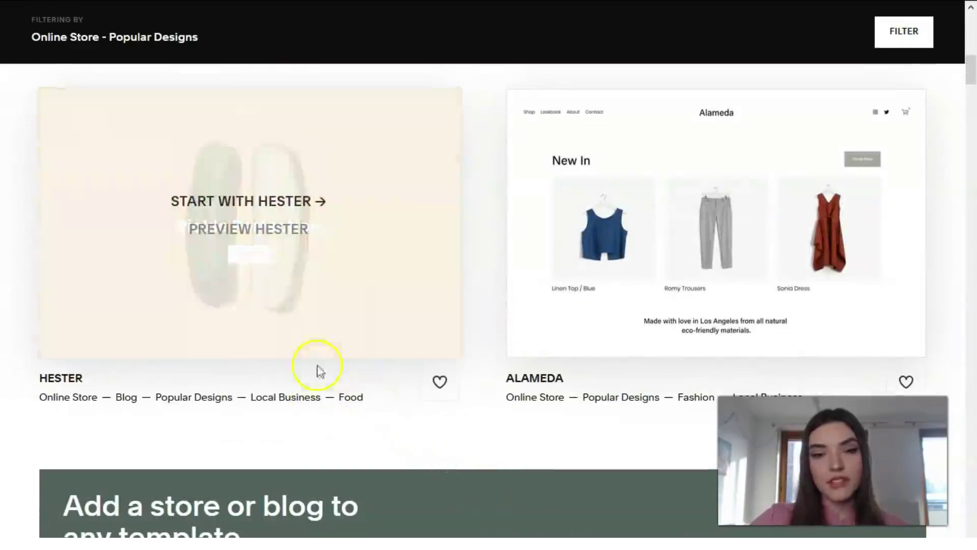
# Preview the Hester template and scroll through its whole page.
pyautogui.click(289, 230)
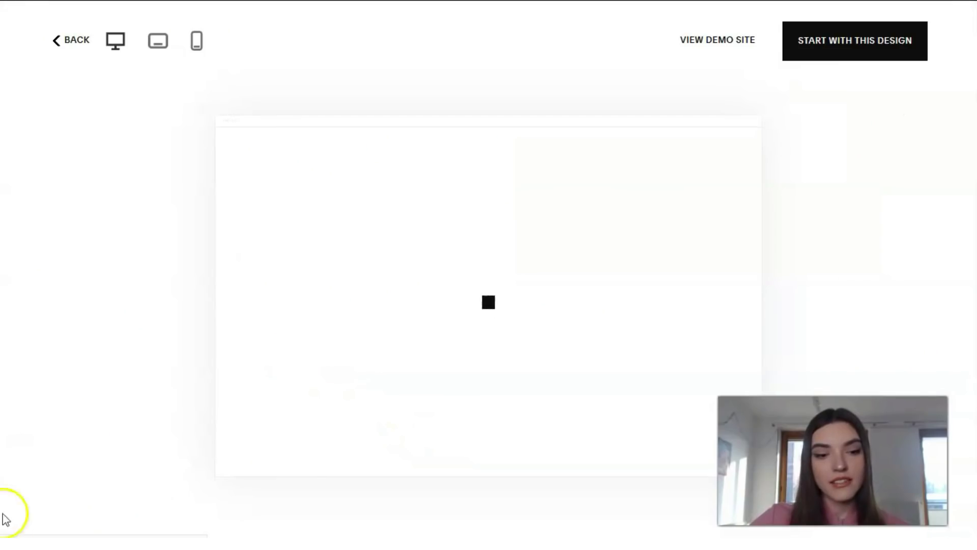
pyautogui.click(19, 518)
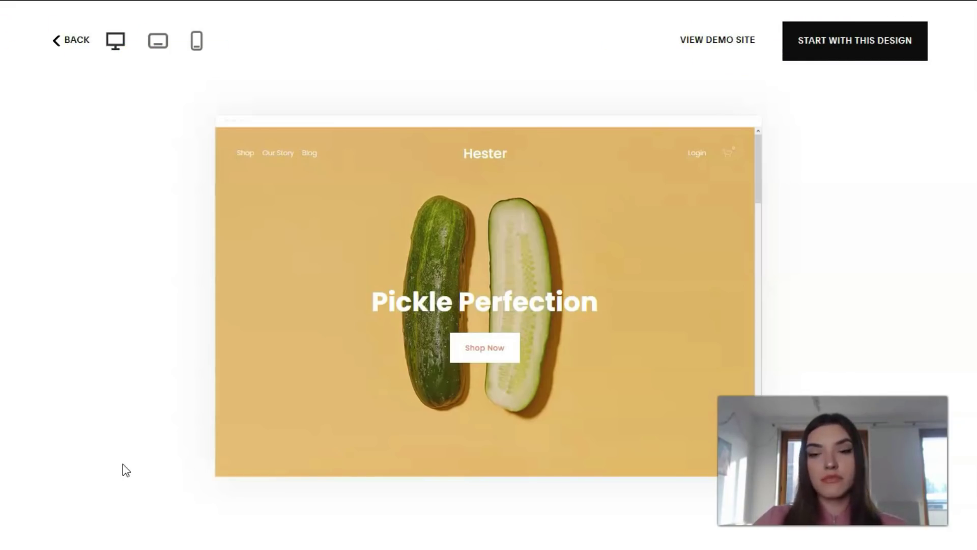
pyautogui.scroll(-4, 453, 341)
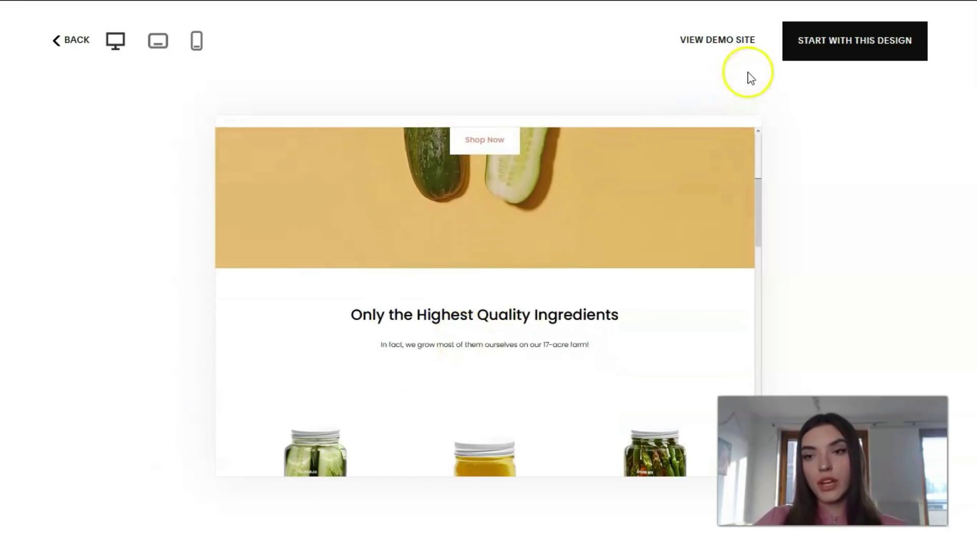
pyautogui.scroll(-1, 543, 202)
pyautogui.scroll(-10, 543, 203)
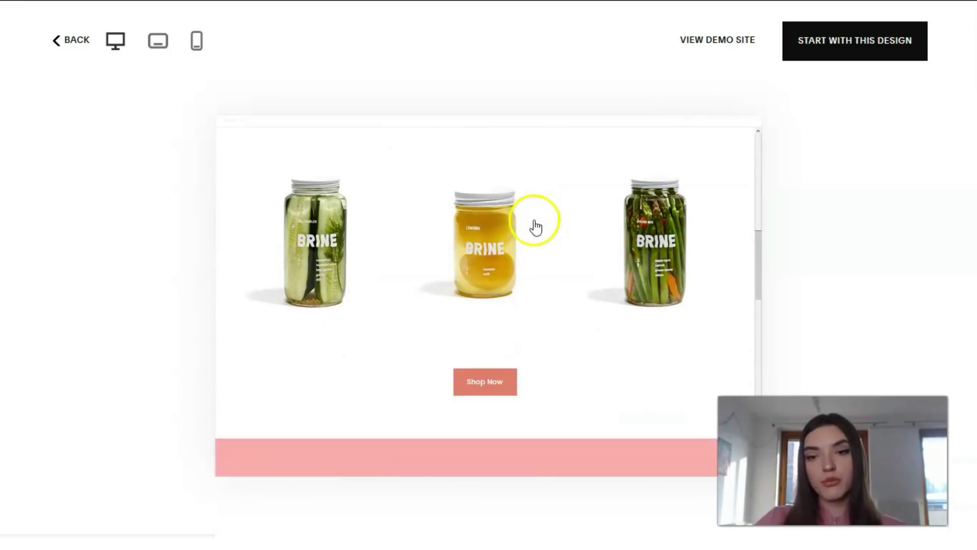
pyautogui.scroll(-6, 533, 232)
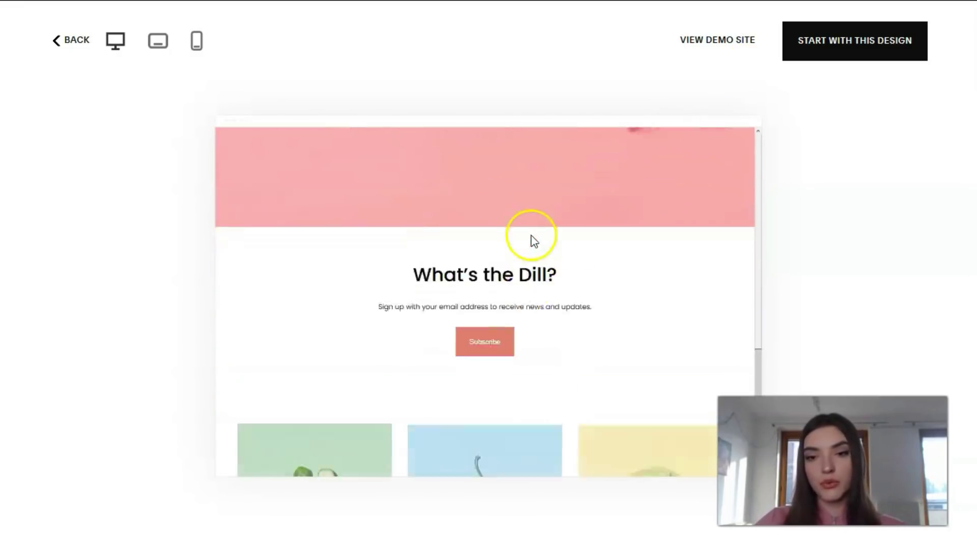
pyautogui.scroll(5, 530, 245)
pyautogui.scroll(10, 530, 246)
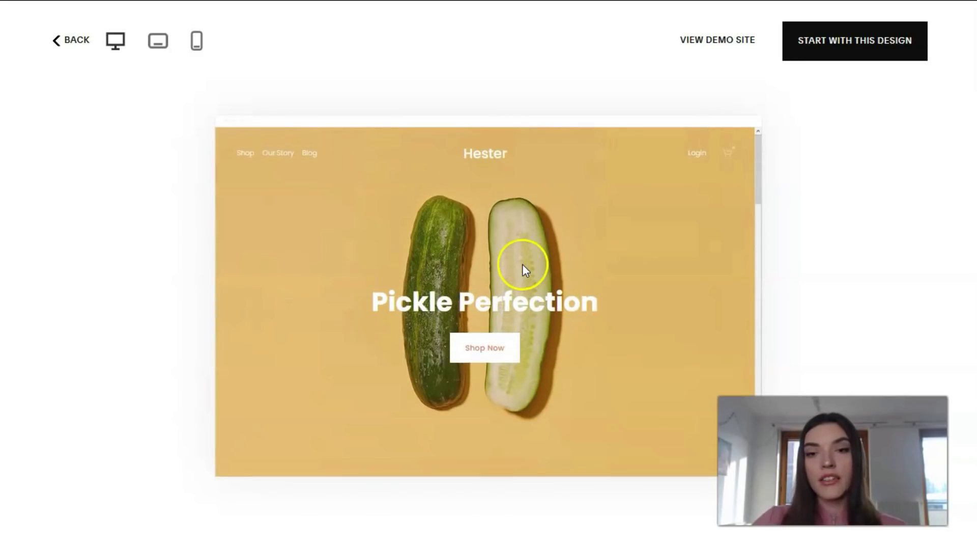
# Switch the Hester preview to tablet width and scroll through it.
pyautogui.click(164, 56)
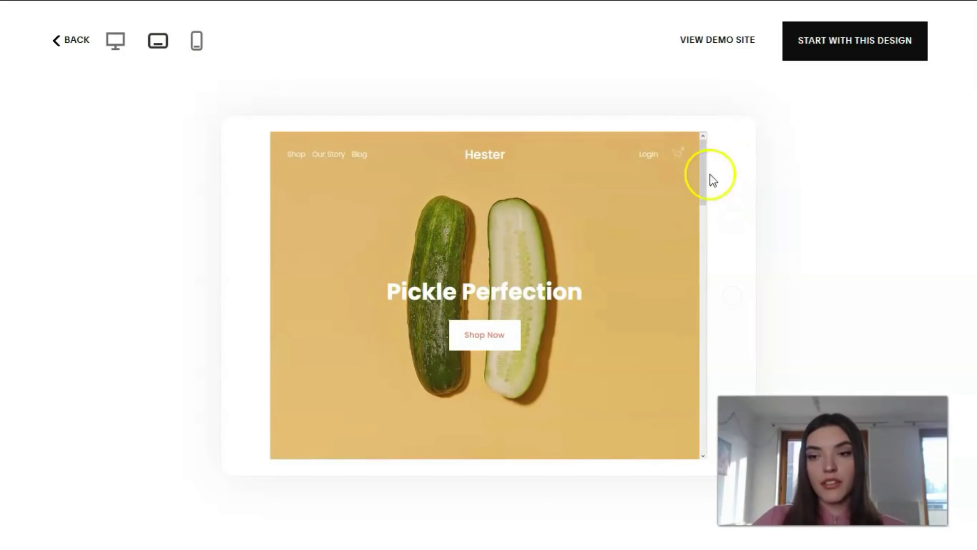
pyautogui.scroll(-10, 305, 262)
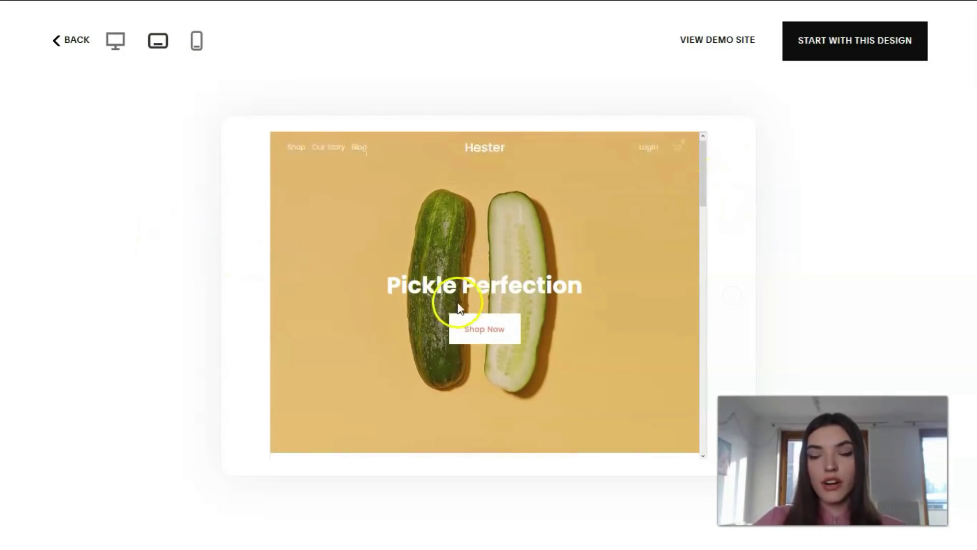
pyautogui.scroll(-6, 338, 278)
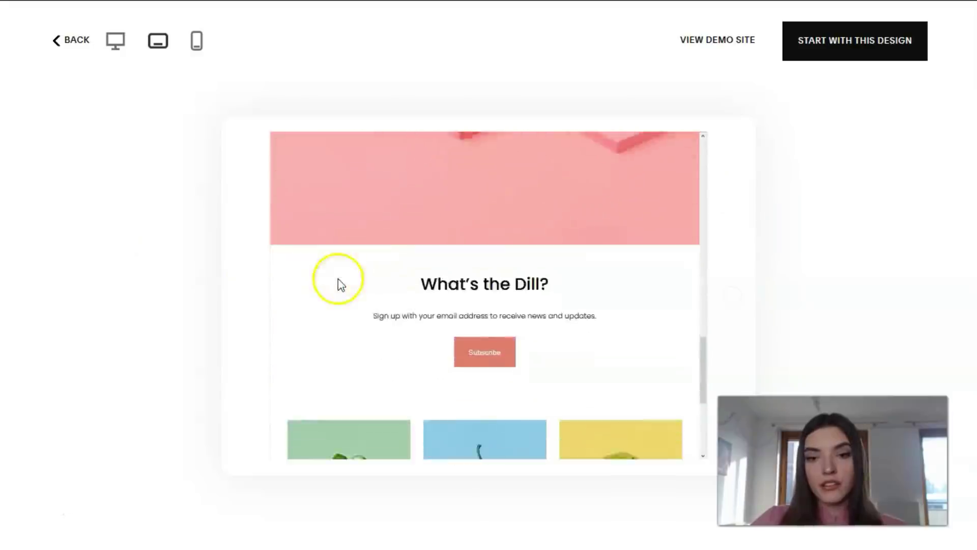
pyautogui.scroll(3, 339, 285)
pyautogui.scroll(5, 340, 290)
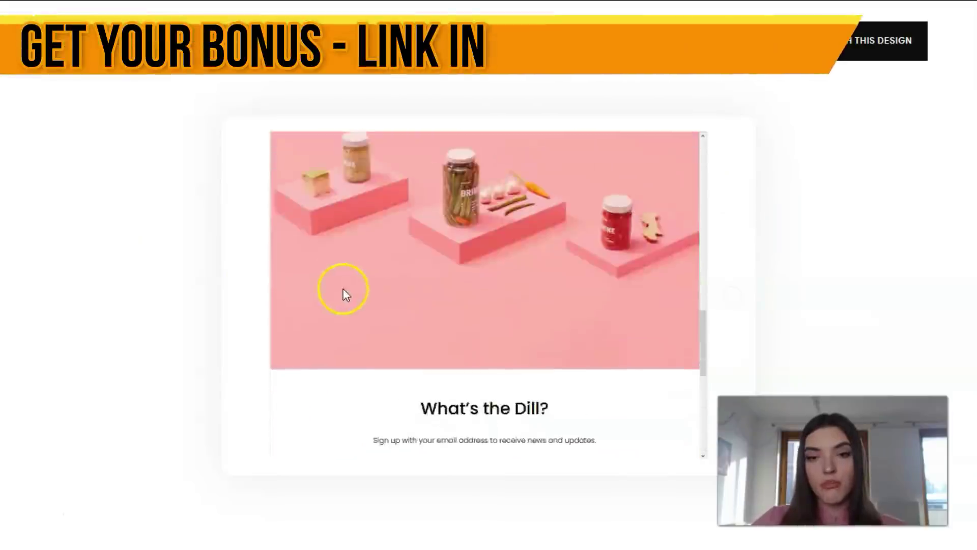
pyautogui.scroll(-2, 344, 293)
pyautogui.scroll(-4, 344, 295)
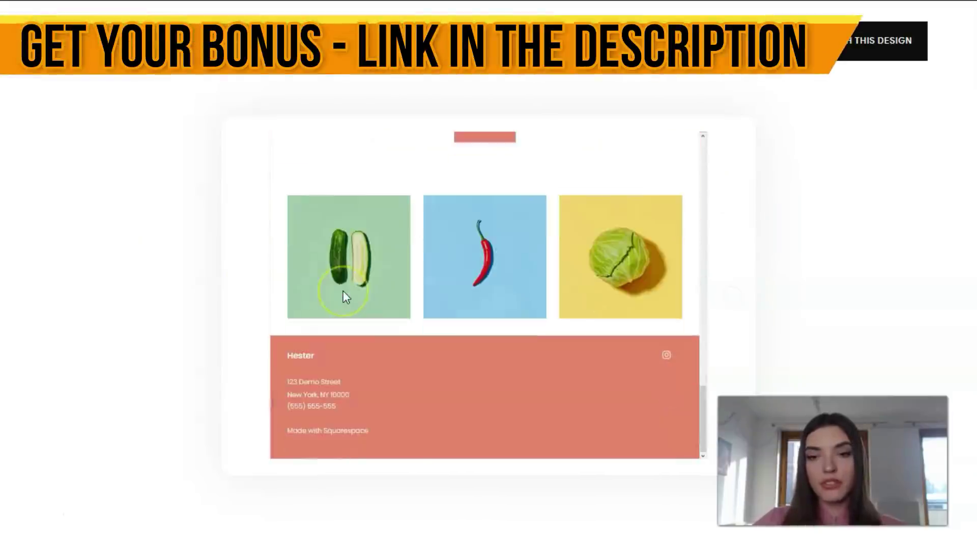
pyautogui.scroll(8, 343, 291)
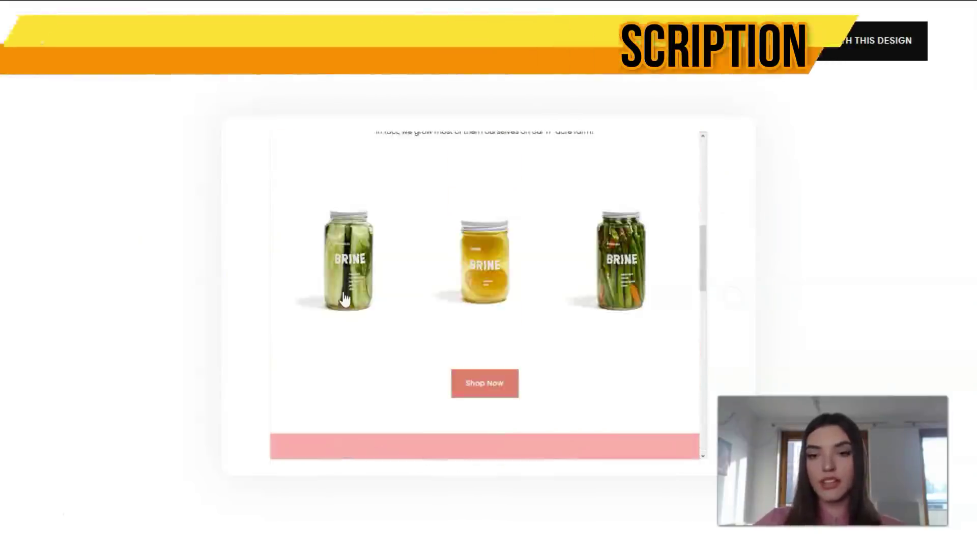
pyautogui.scroll(3, 345, 342)
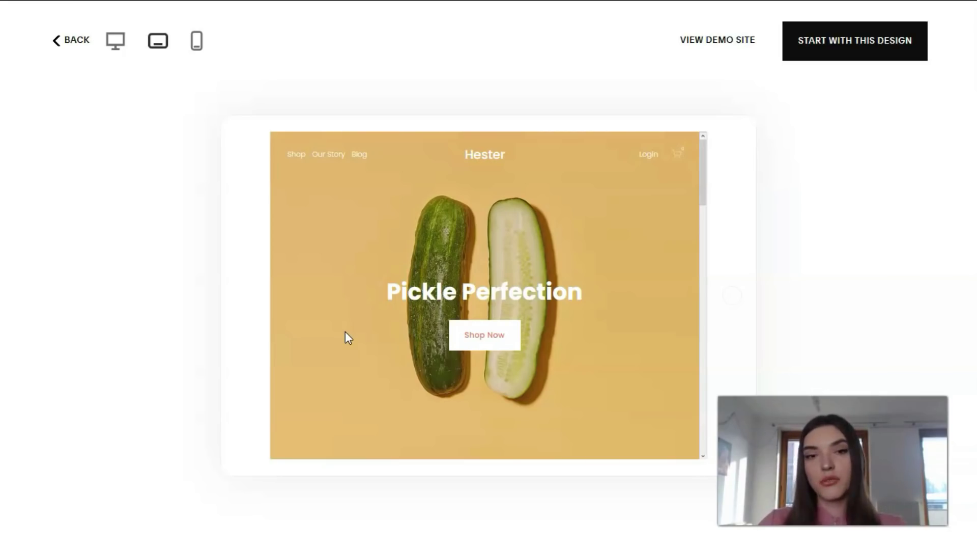
# View the Hester preview at phone width, then start a new site from the Hester design.
pyautogui.click(198, 42)
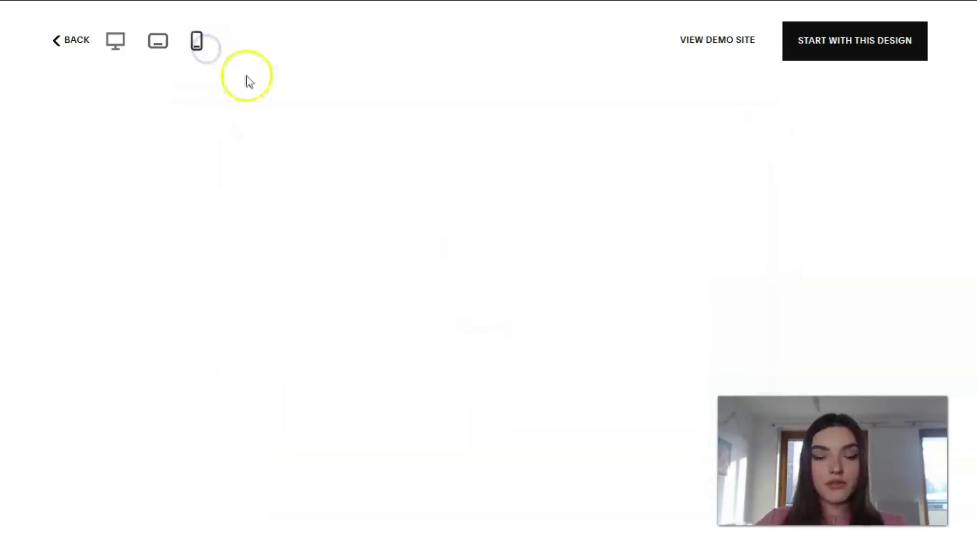
pyautogui.scroll(-10, 508, 256)
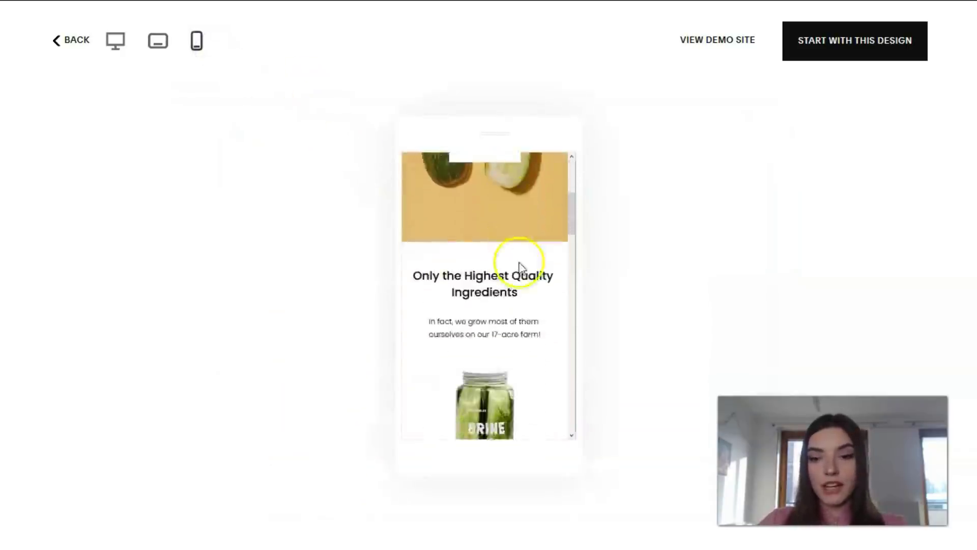
pyautogui.scroll(-5, 542, 260)
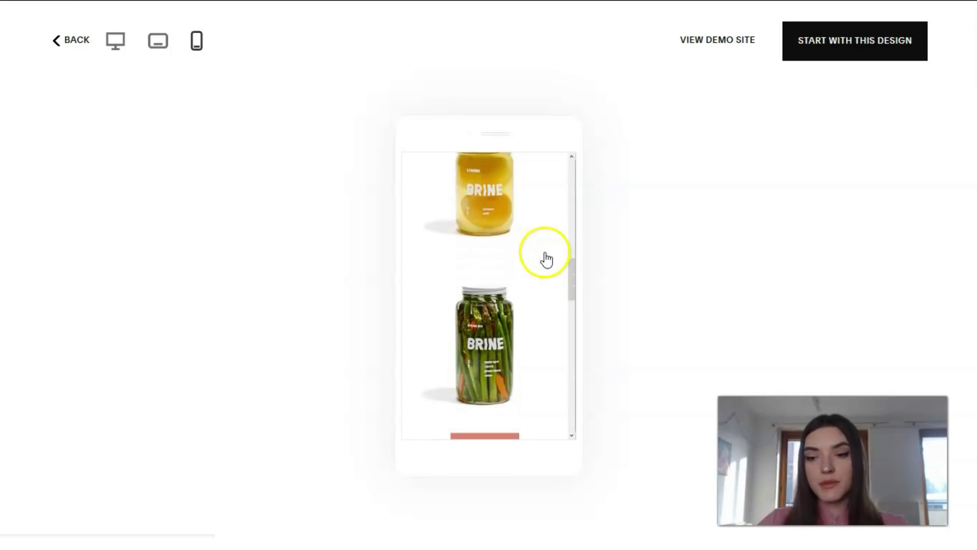
pyautogui.scroll(-5, 547, 262)
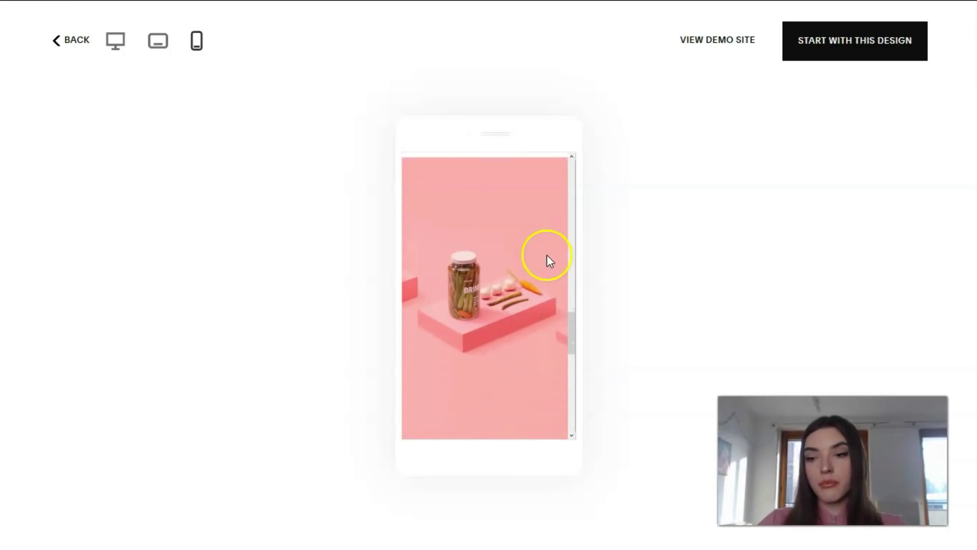
pyautogui.scroll(-5, 550, 256)
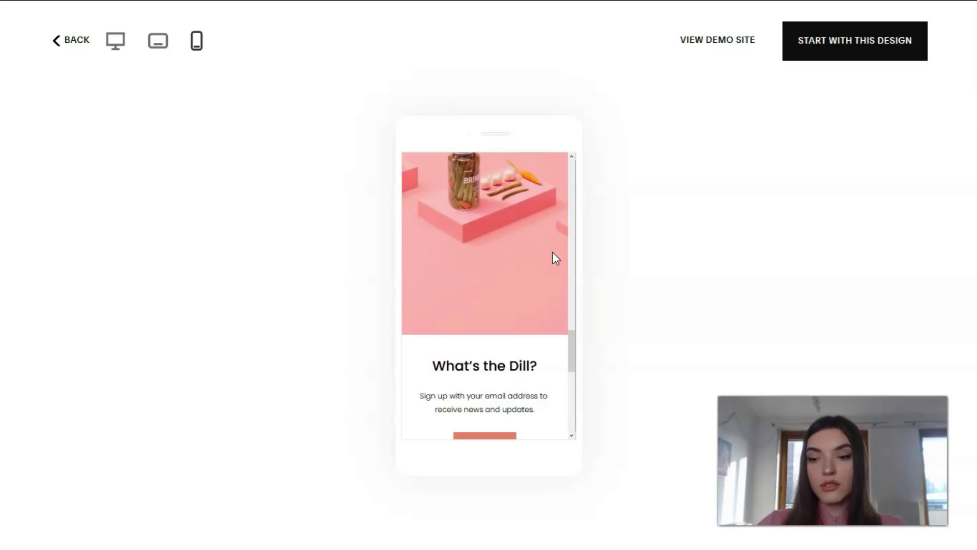
pyautogui.scroll(-10, 553, 252)
pyautogui.scroll(10, 554, 259)
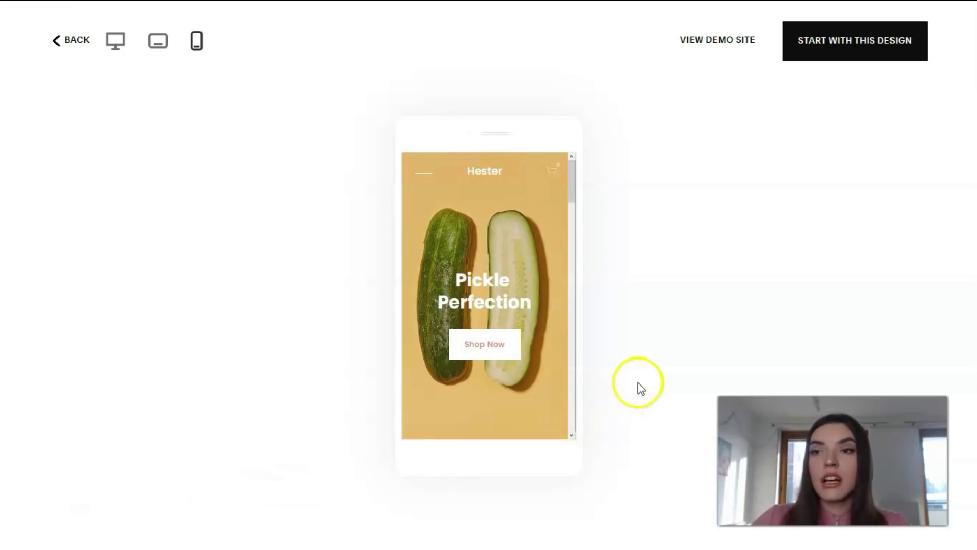
pyautogui.click(835, 55)
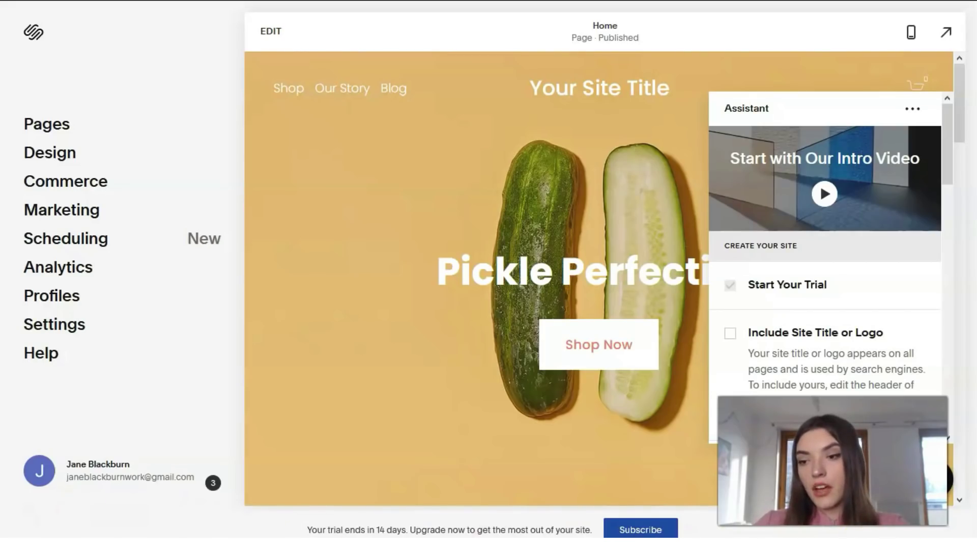
# Dismiss the setup assistant, back out of adding a new page, and return to the main menu.
pyautogui.click(951, 484)
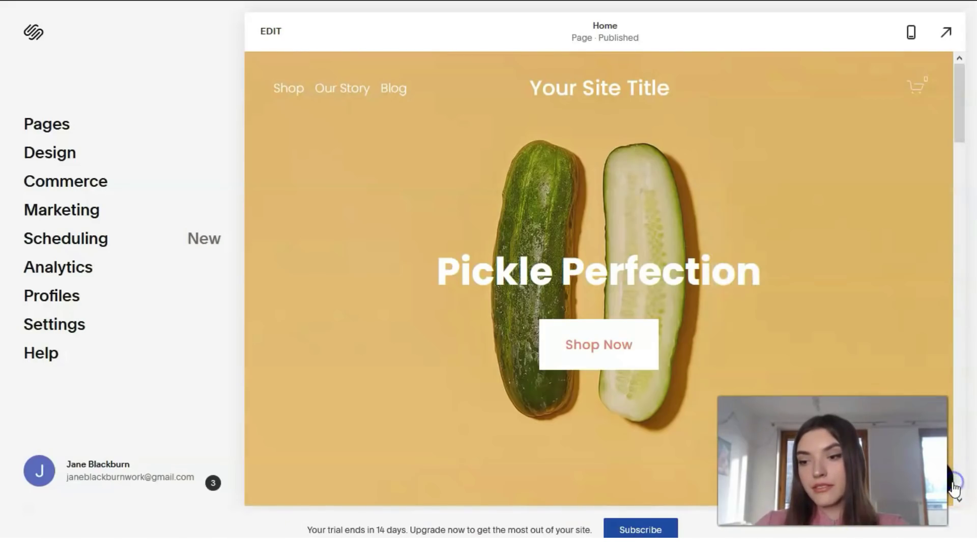
pyautogui.click(66, 134)
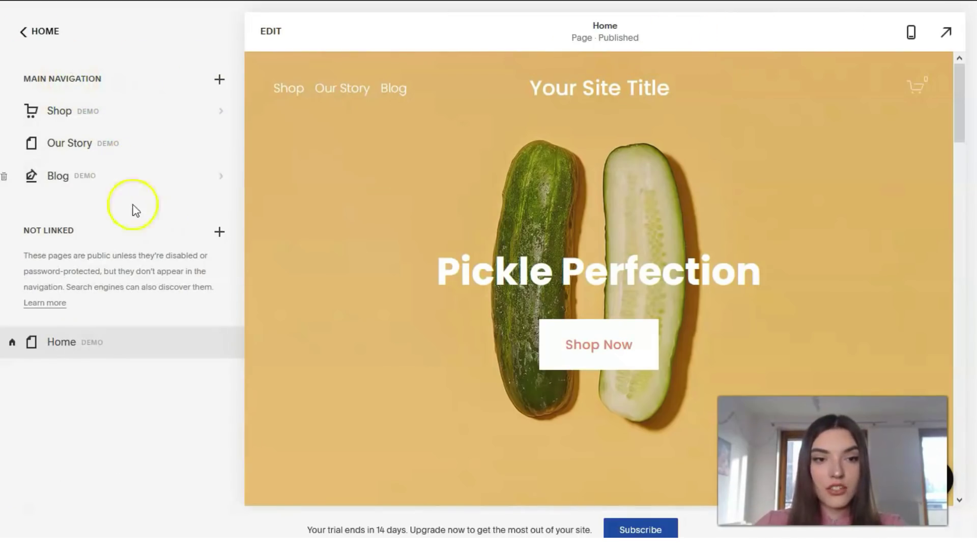
pyautogui.click(219, 81)
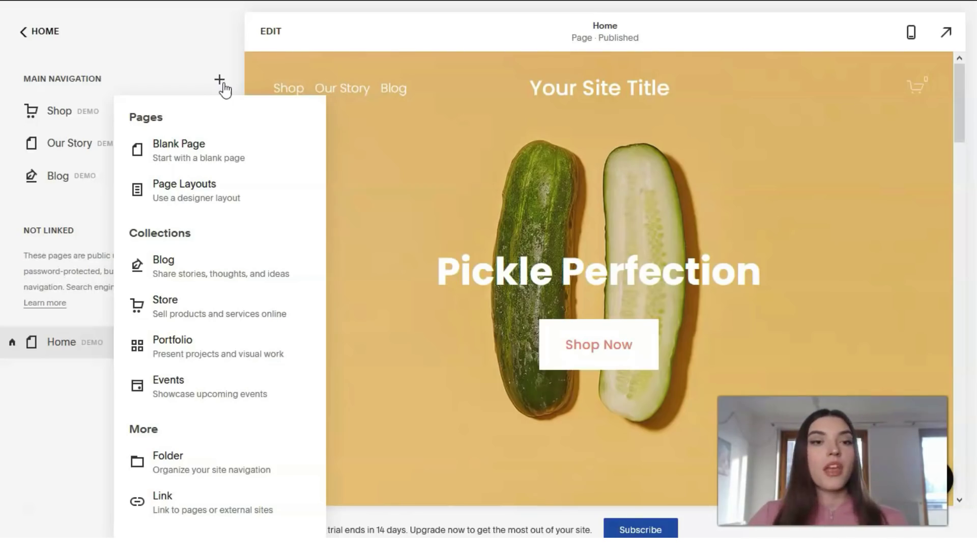
pyautogui.click(30, 31)
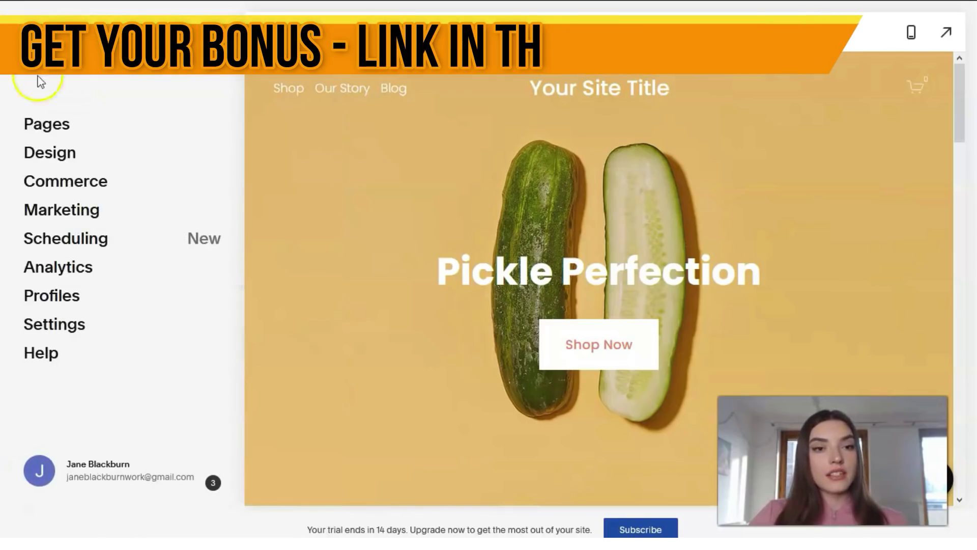
# Open the Fonts settings under Design, showing the Poppins font pack.
pyautogui.click(62, 153)
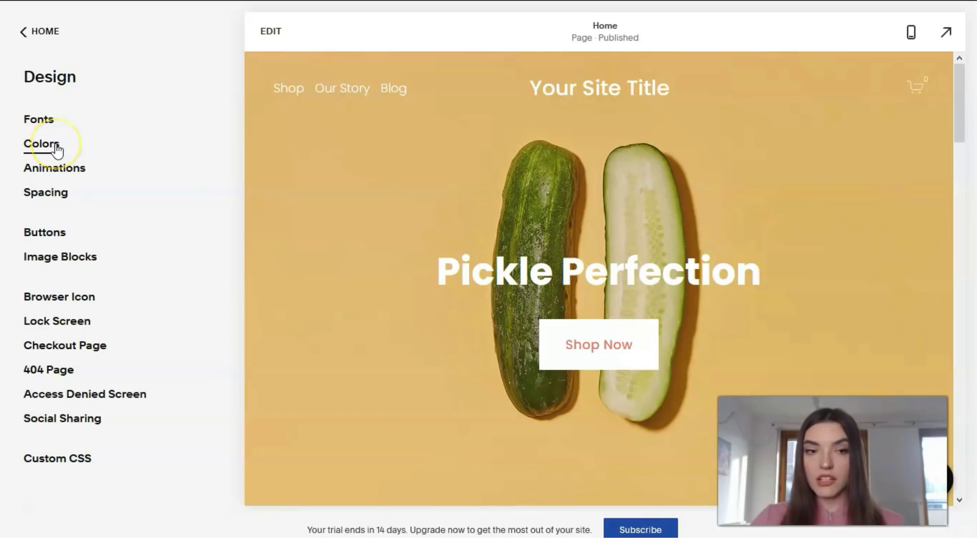
pyautogui.click(51, 125)
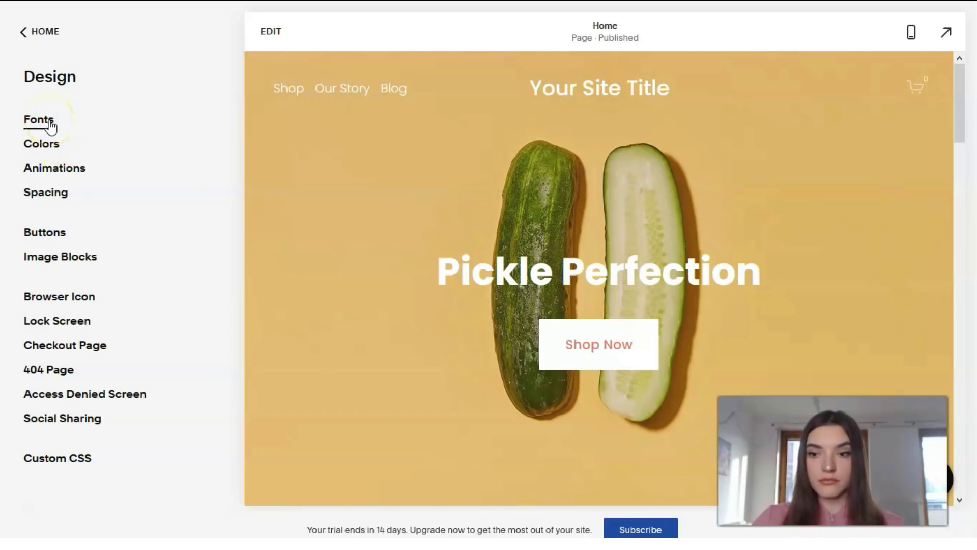
pyautogui.click(51, 124)
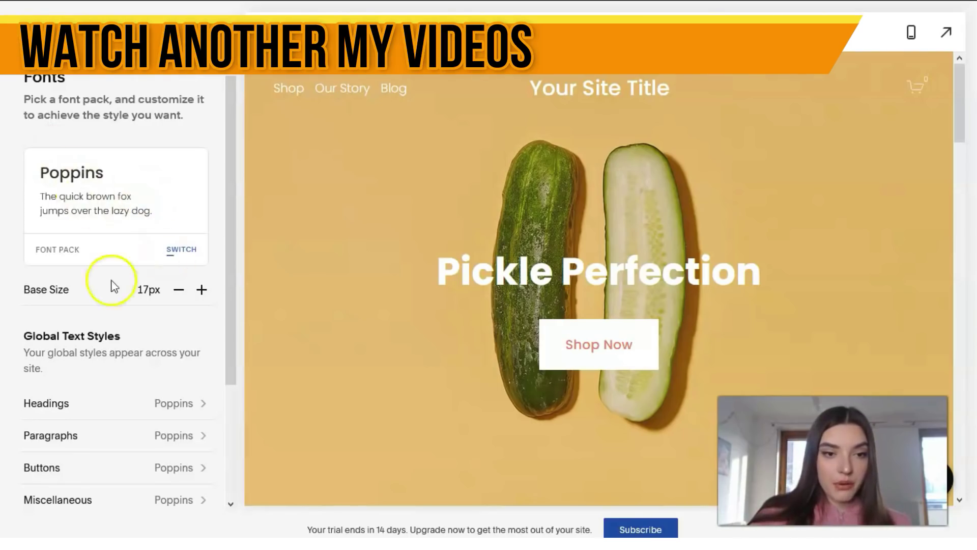
pyautogui.scroll(-3, 94, 321)
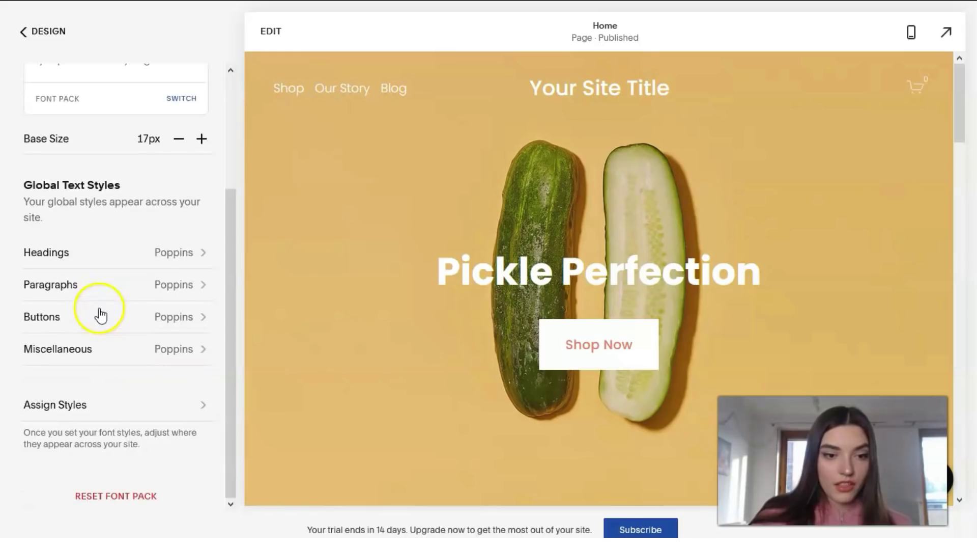
pyautogui.scroll(3, 105, 312)
# Raise the base text size from 17px to 21px and save the font settings.
pyautogui.click(202, 289)
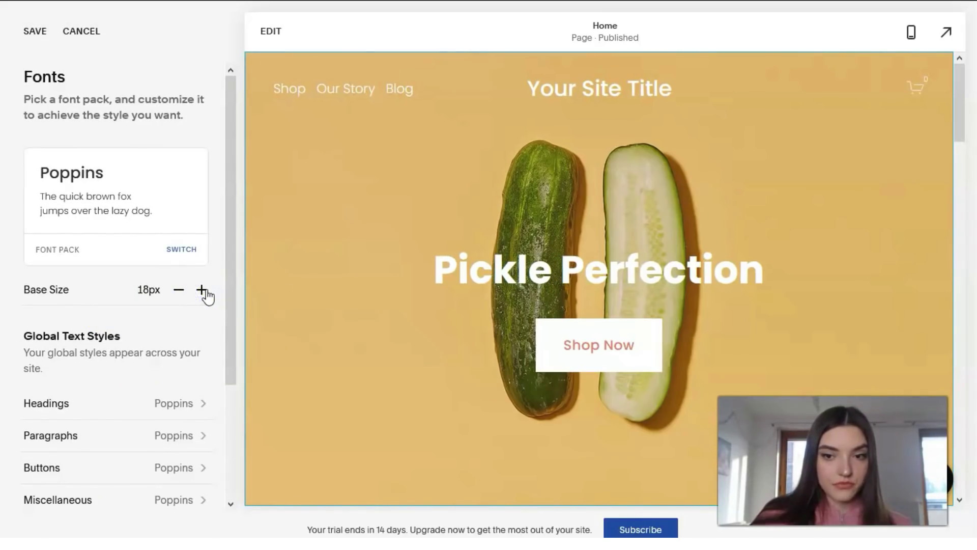
pyautogui.click(204, 291)
pyautogui.click(204, 292)
pyautogui.click(203, 291)
pyautogui.click(202, 291)
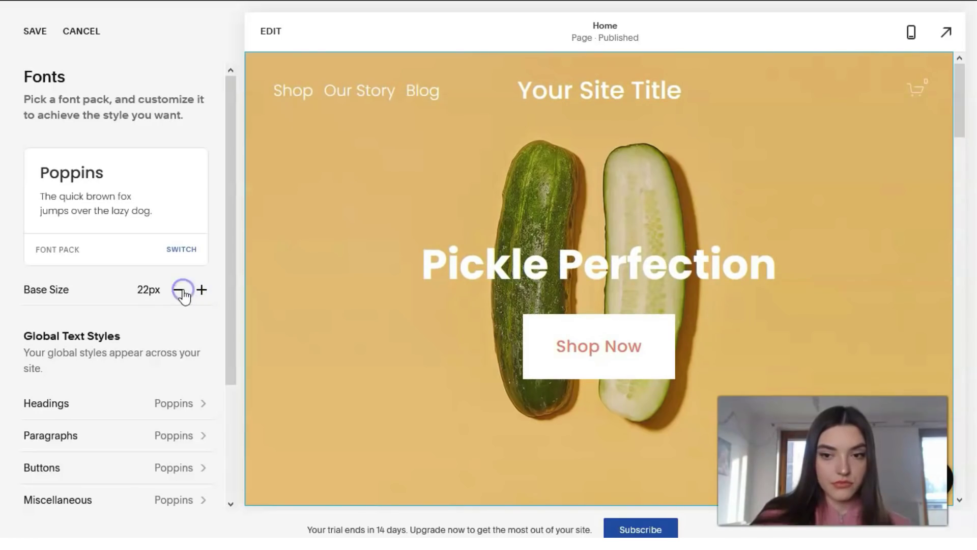
pyautogui.click(181, 290)
pyautogui.scroll(-3, 95, 232)
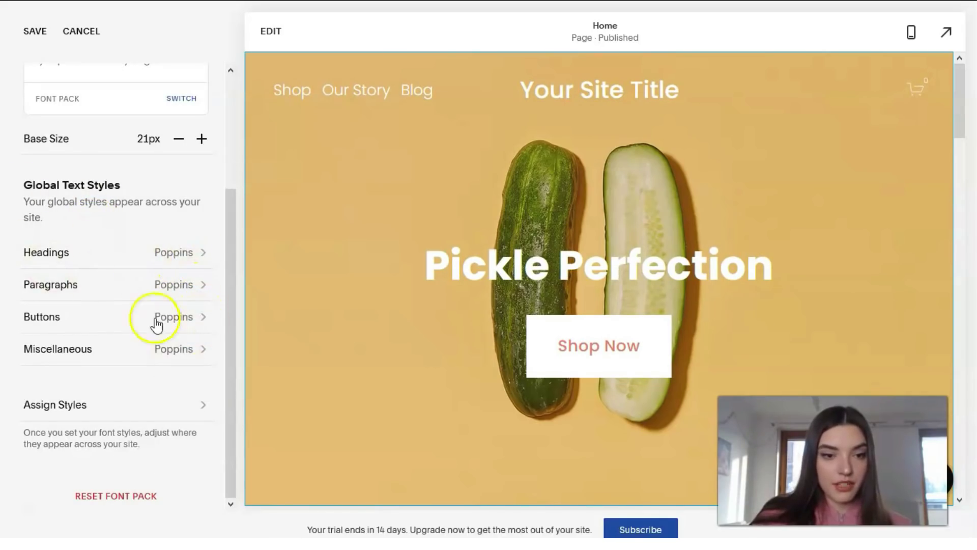
pyautogui.scroll(3, 147, 306)
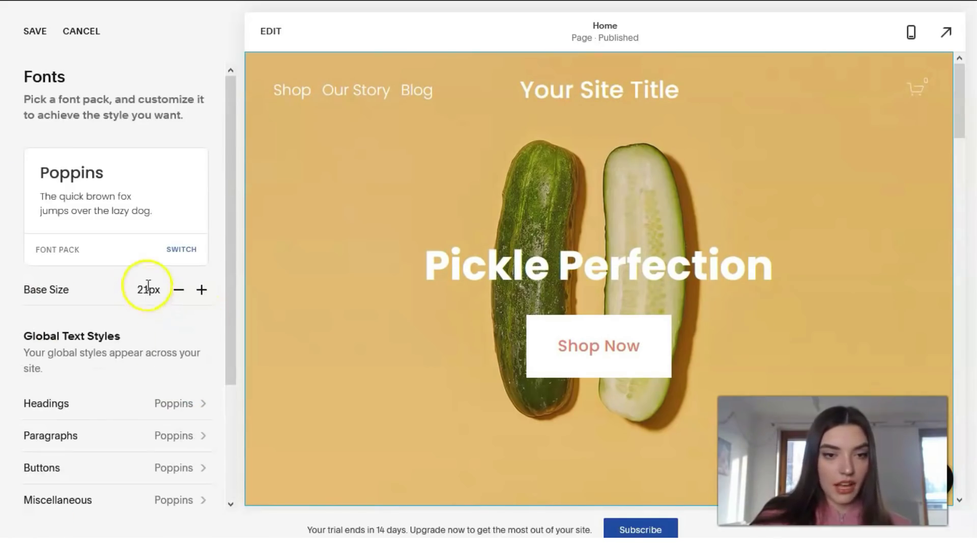
pyautogui.click(34, 34)
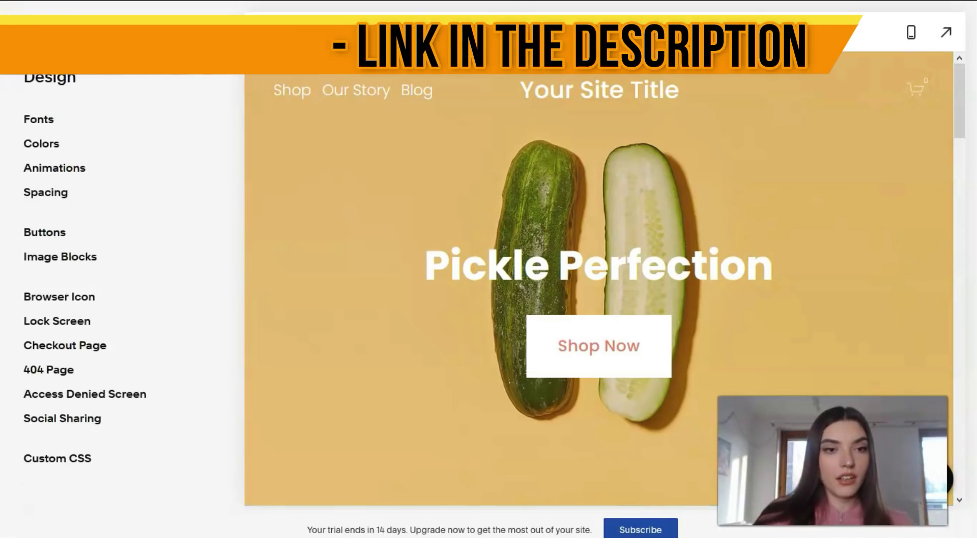
# Try the Analogous II and Complementary palette variants, then discard them to keep the original palette.
pyautogui.click(28, 33)
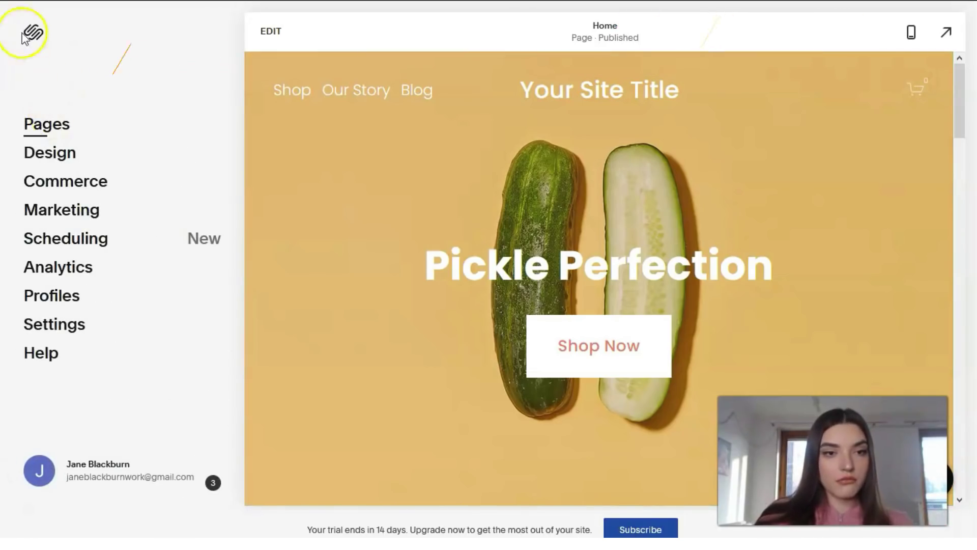
pyautogui.click(49, 164)
pyautogui.click(51, 147)
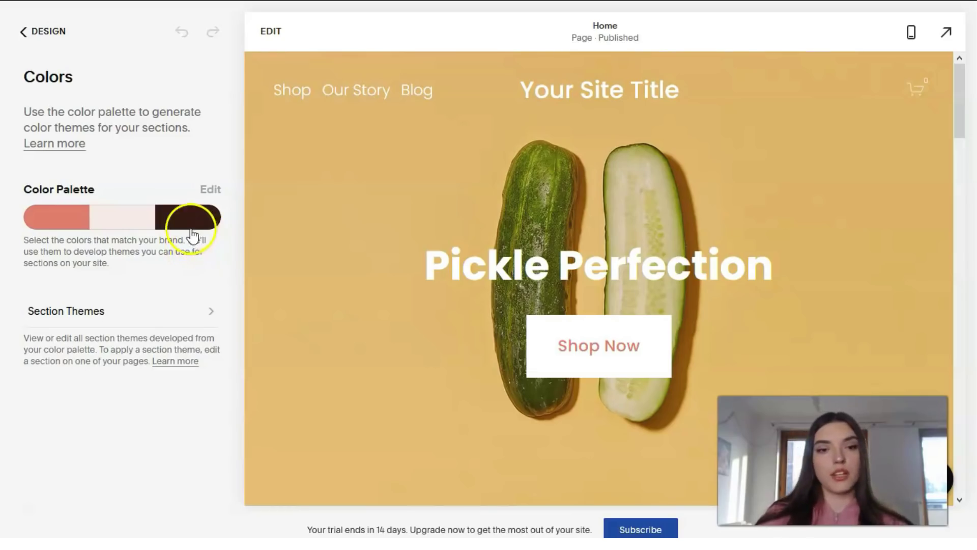
pyautogui.click(175, 214)
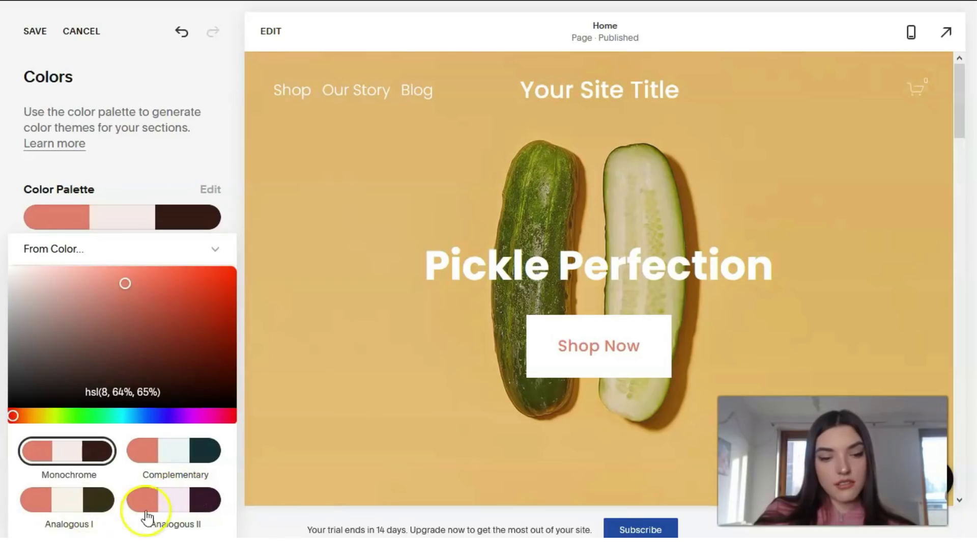
pyautogui.click(214, 507)
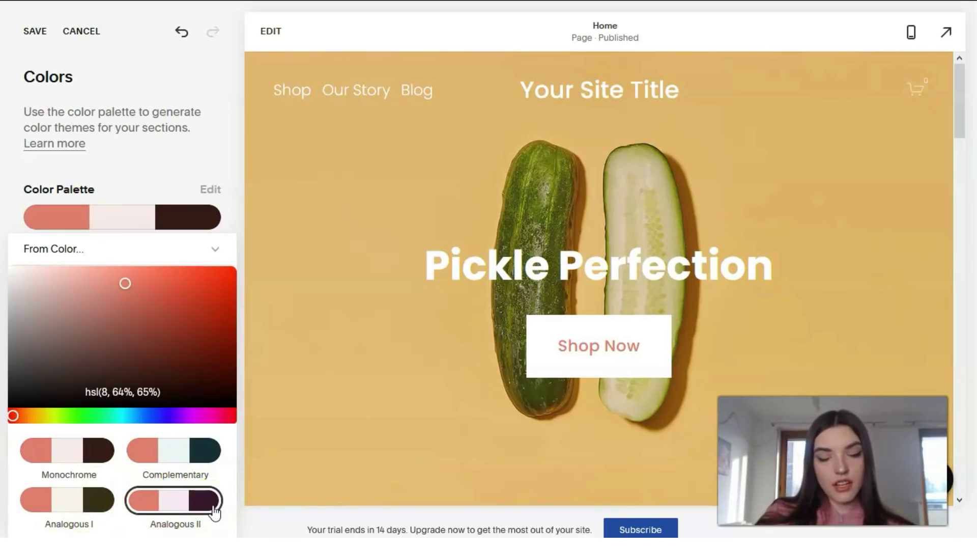
pyautogui.click(195, 465)
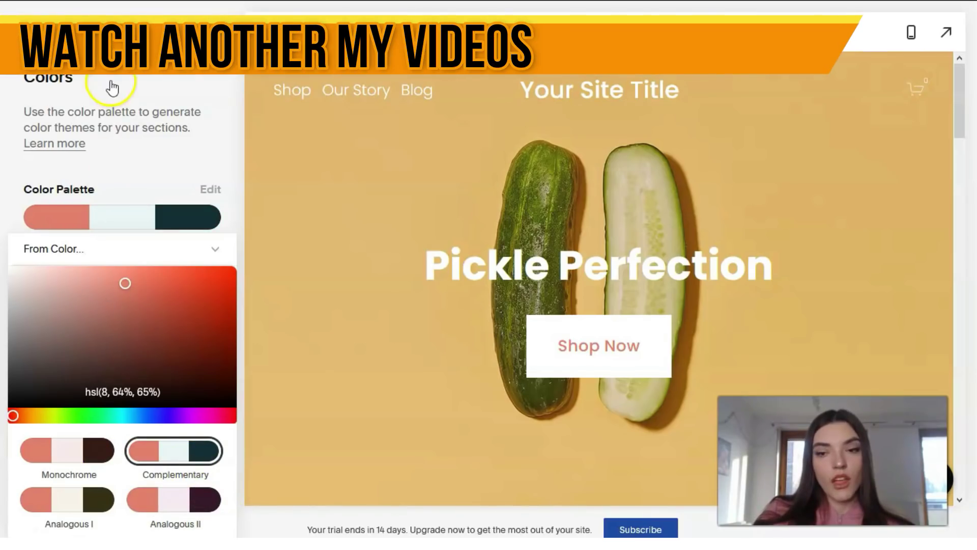
pyautogui.click(76, 80)
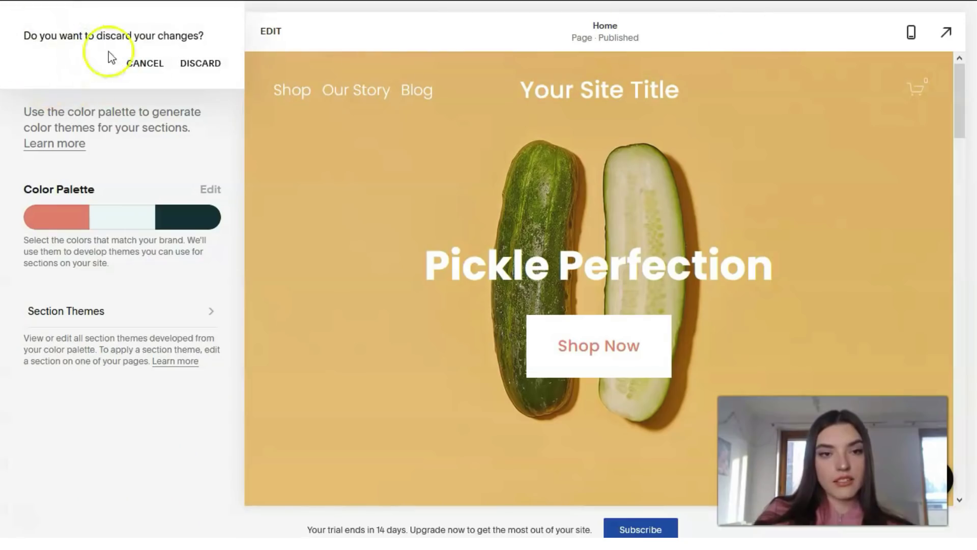
pyautogui.click(149, 63)
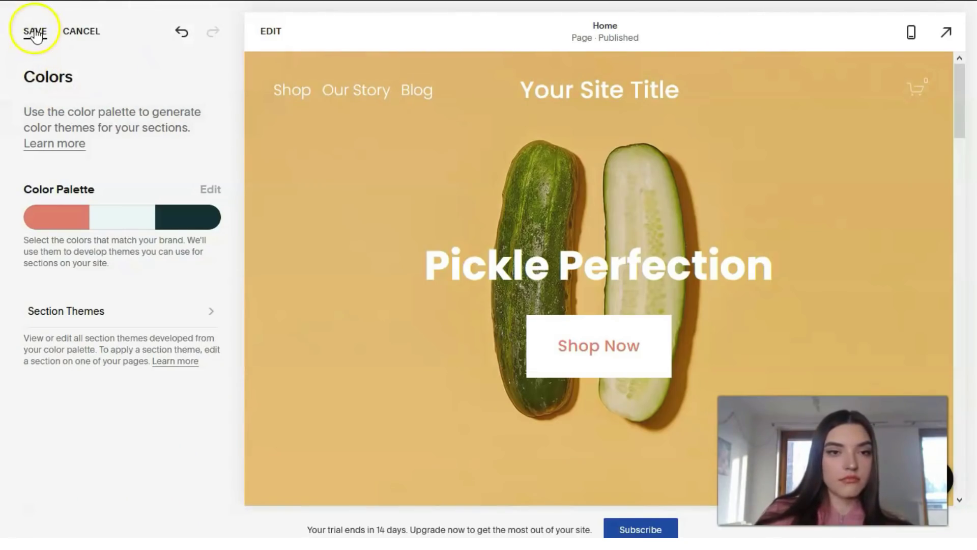
pyautogui.click(92, 39)
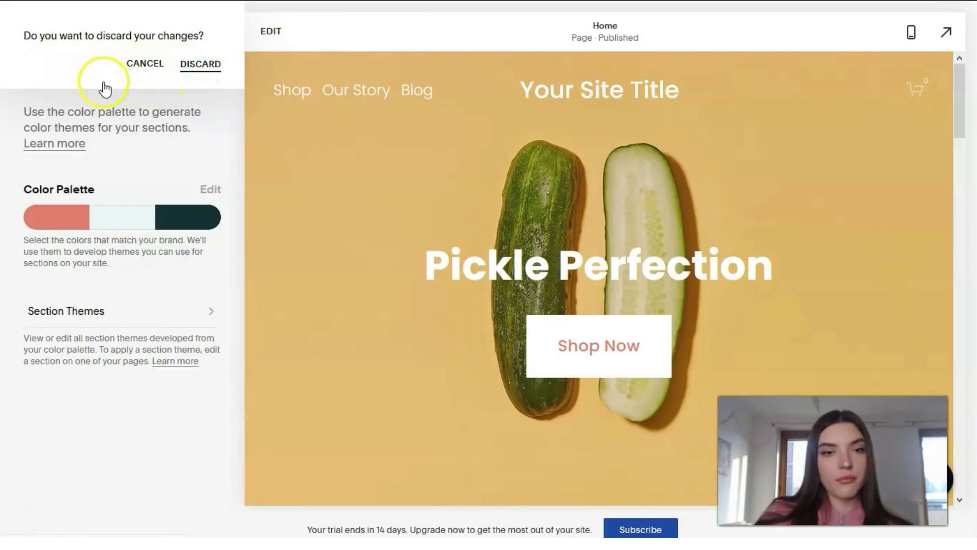
pyautogui.press('Return')
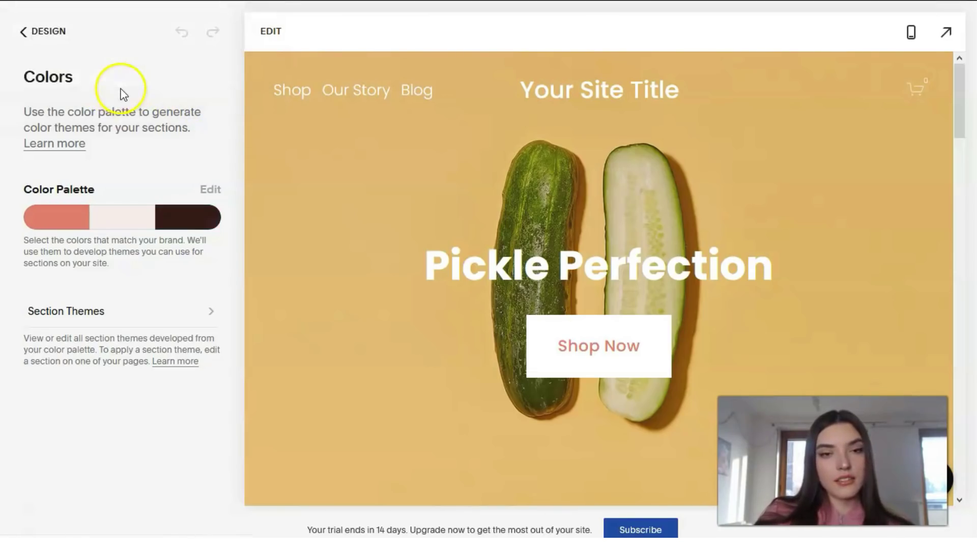
# Browse the Marketing section's tools, then go back to the main site menu.
pyautogui.click(32, 32)
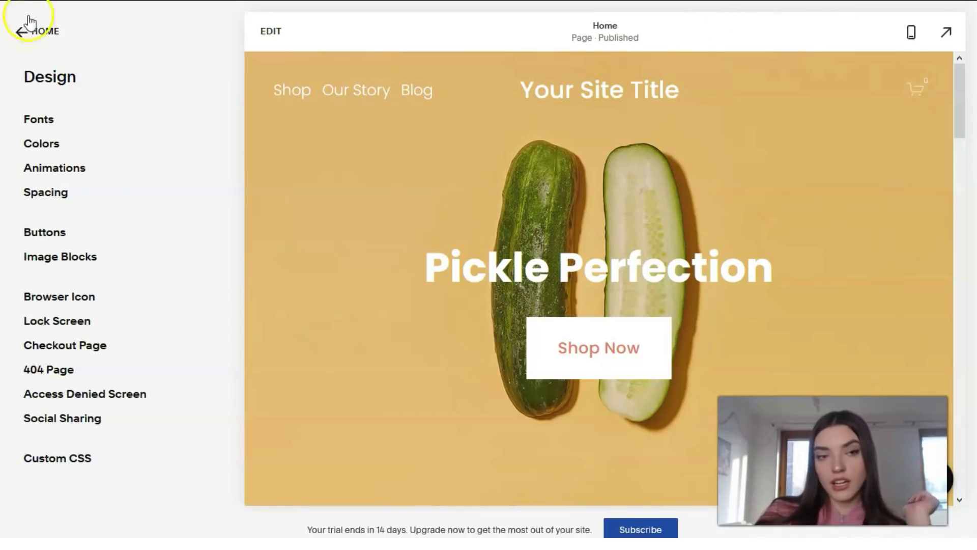
pyautogui.click(27, 37)
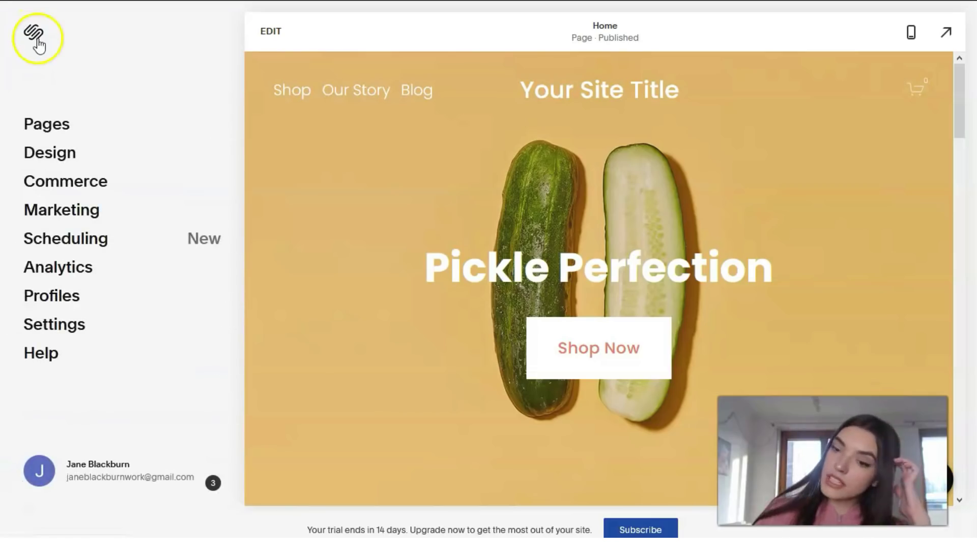
pyautogui.click(73, 210)
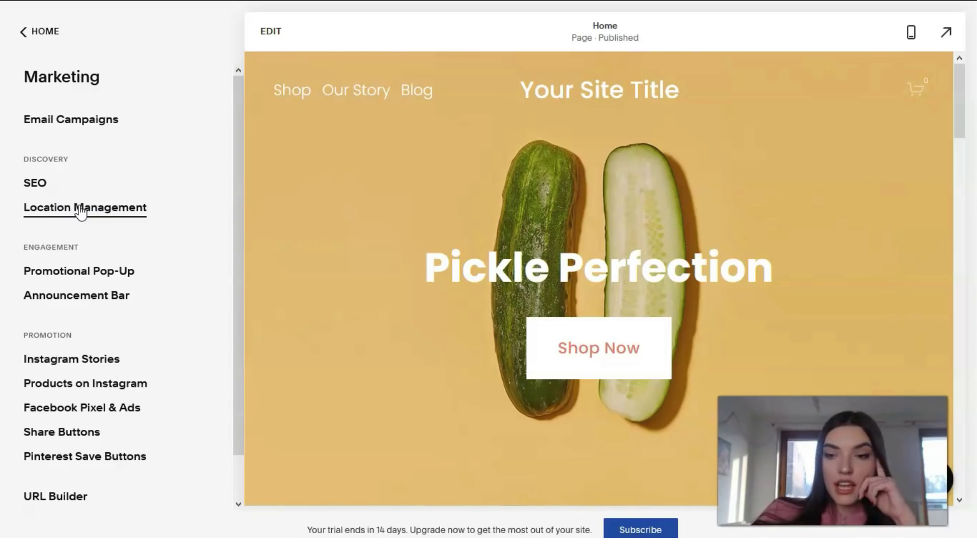
pyautogui.click(49, 195)
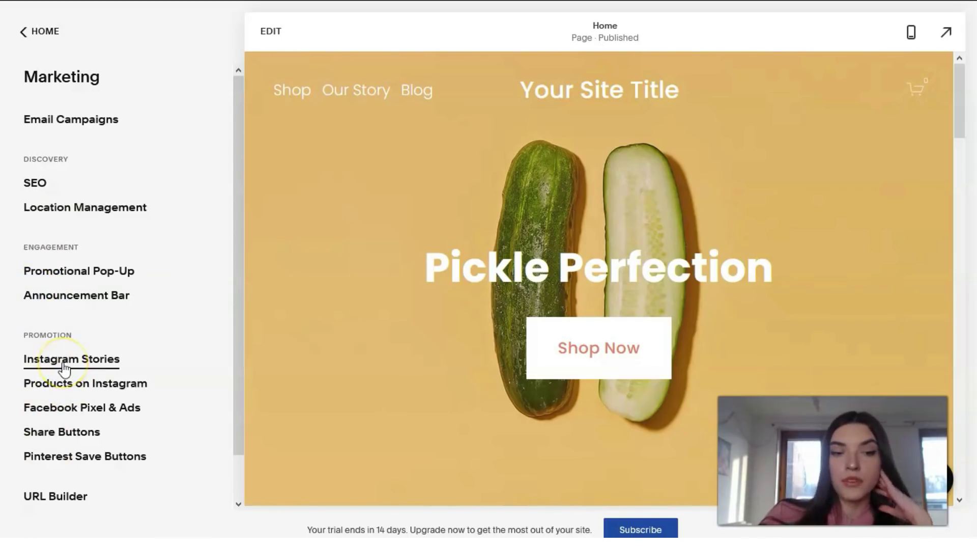
pyautogui.click(69, 388)
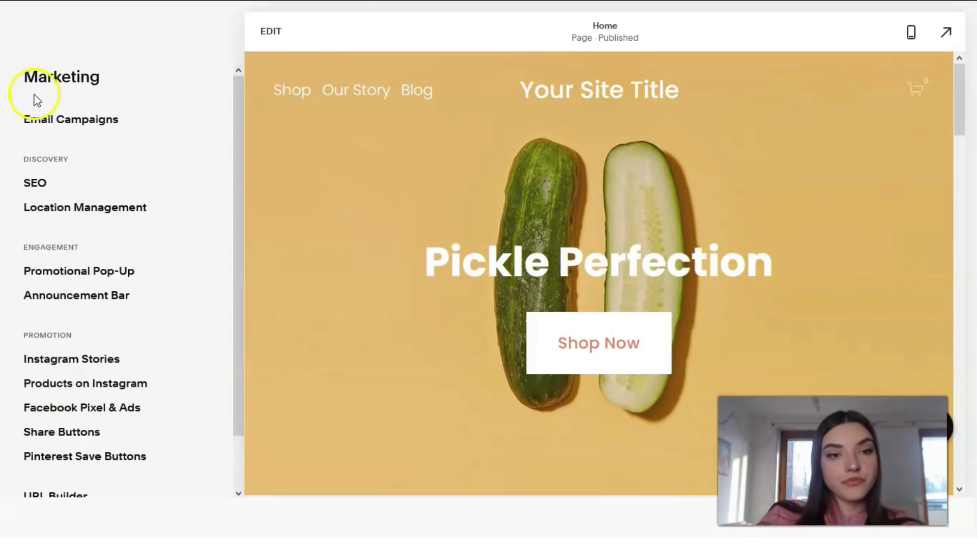
pyautogui.click(23, 30)
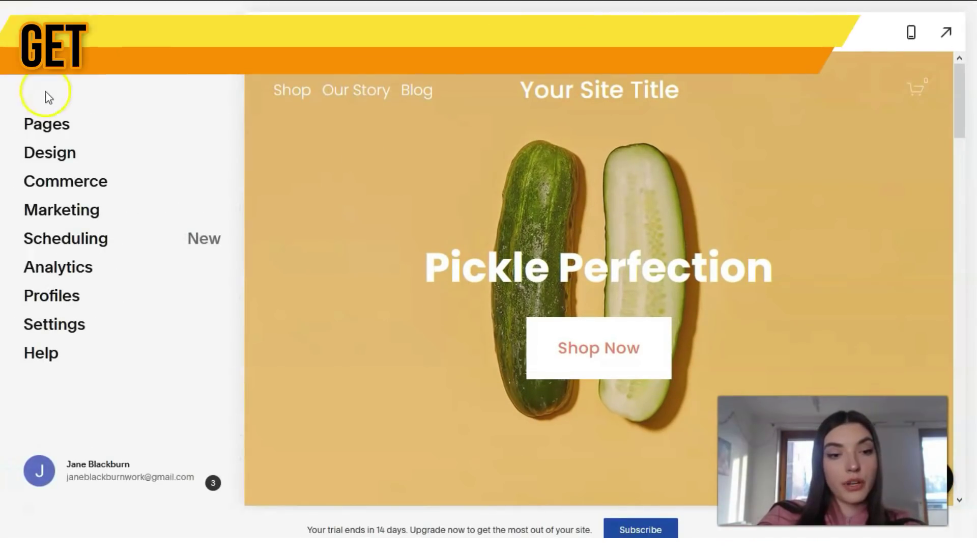
# Browse the Analytics Traffic and Geography reports, then return to the main dashboard.
pyautogui.click(79, 270)
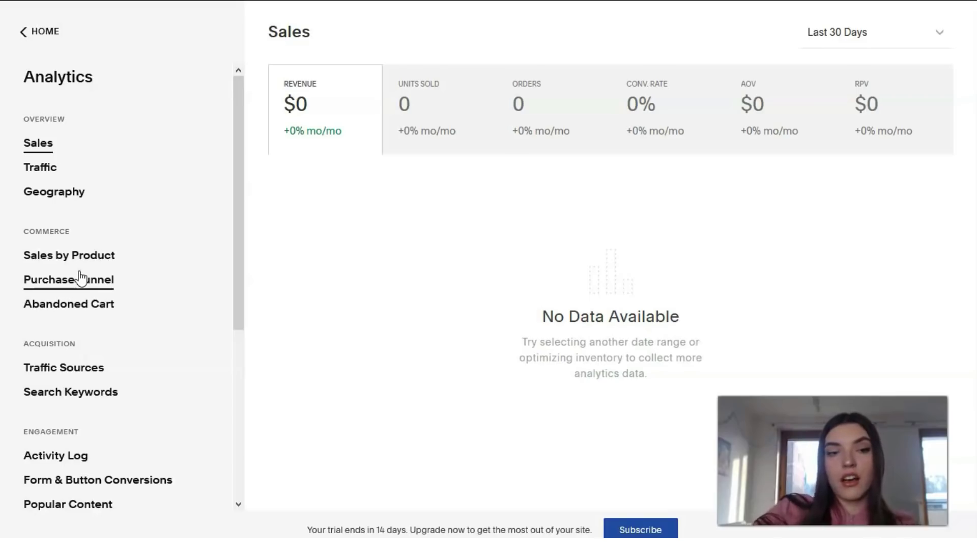
pyautogui.click(53, 168)
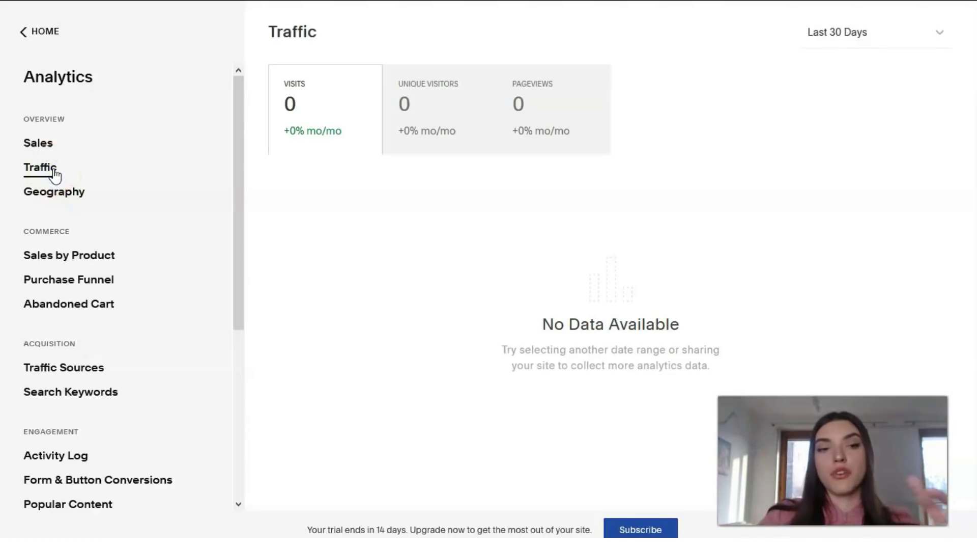
pyautogui.click(57, 178)
pyautogui.click(55, 195)
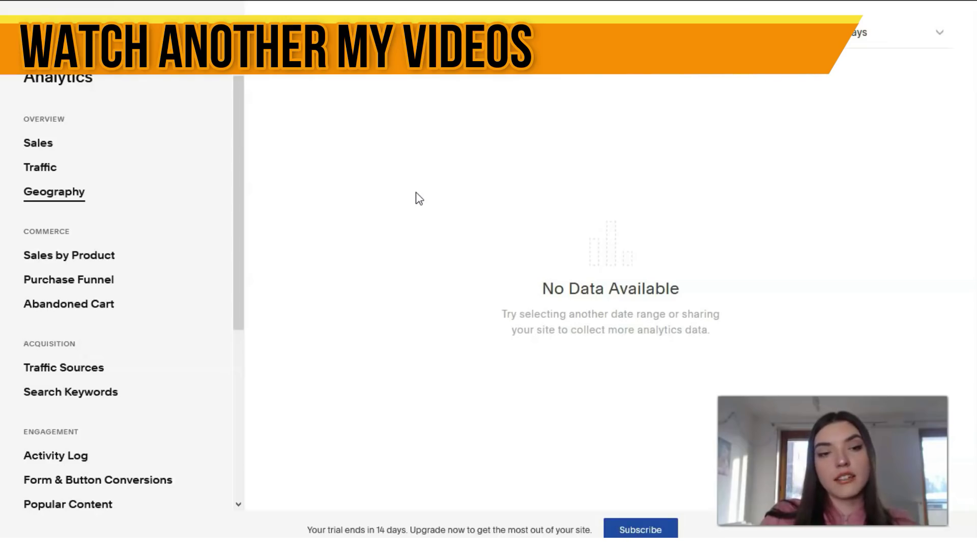
pyautogui.click(410, 192)
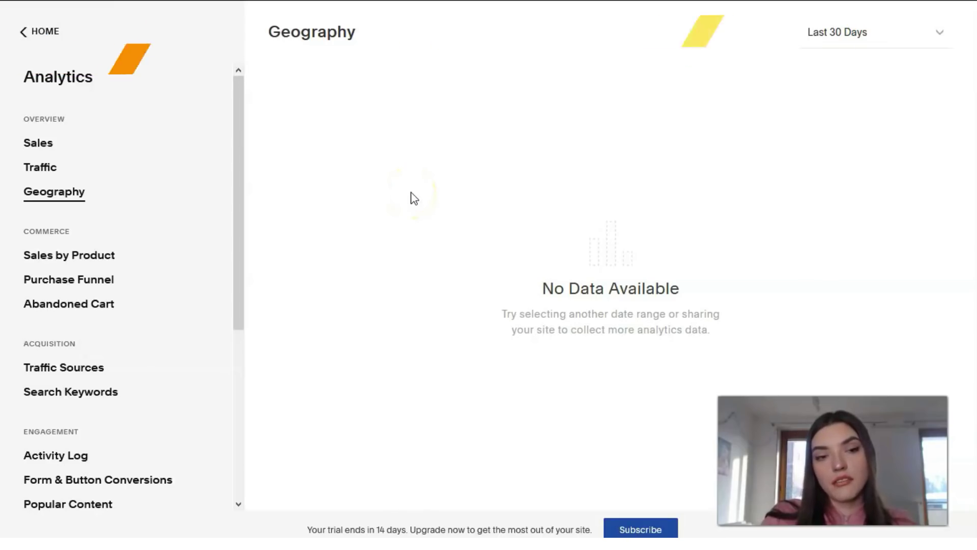
pyautogui.click(366, 172)
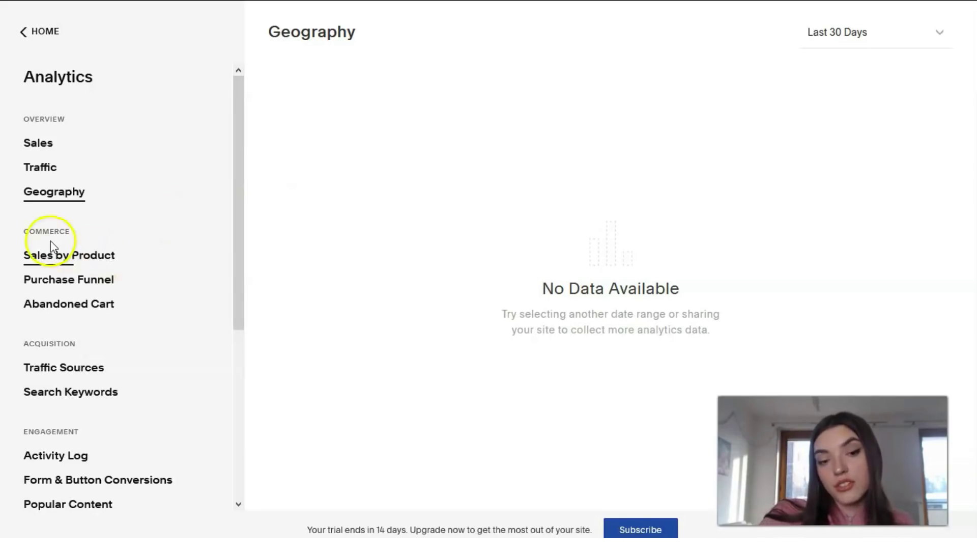
pyautogui.click(46, 40)
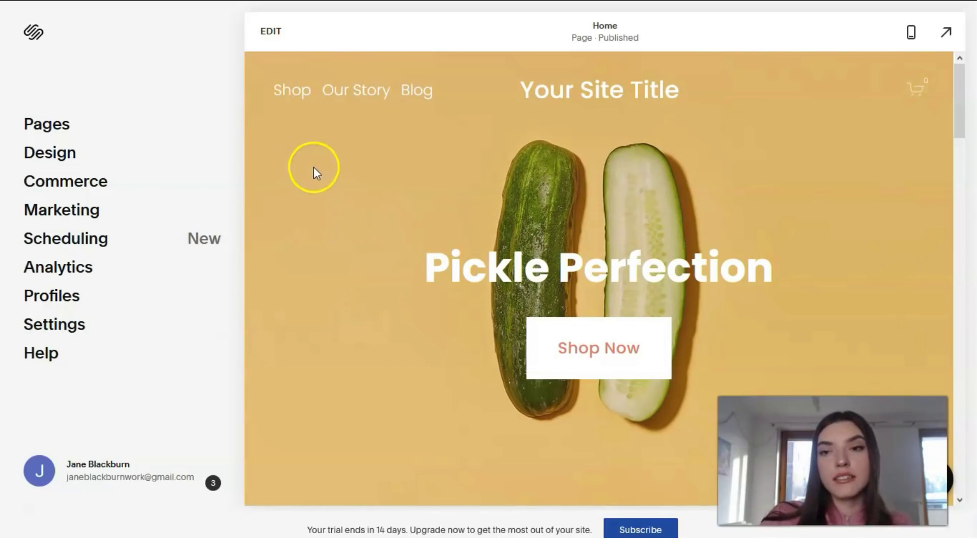
# Put the Home page with its Pickle Perfection banner into edit mode.
pyautogui.click(274, 33)
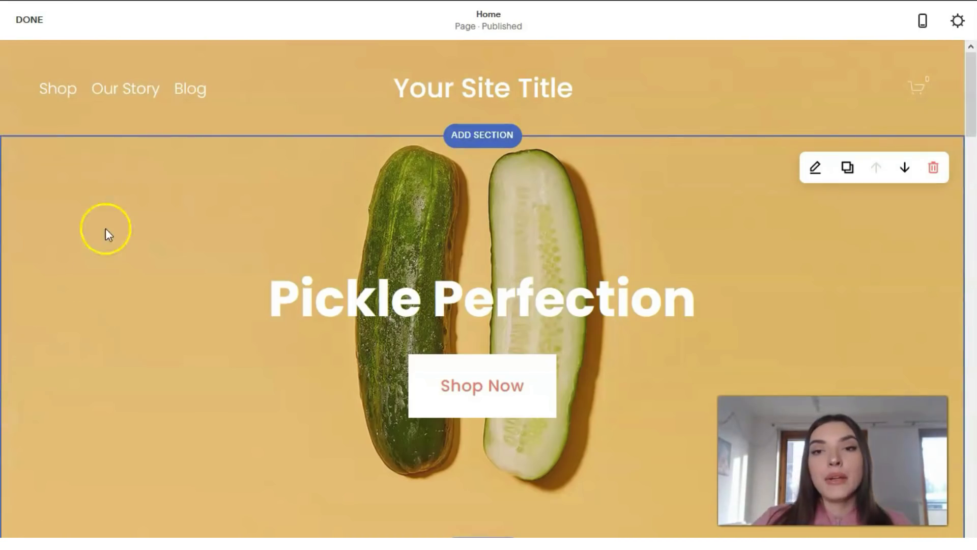
pyautogui.moveTo(259, 124)
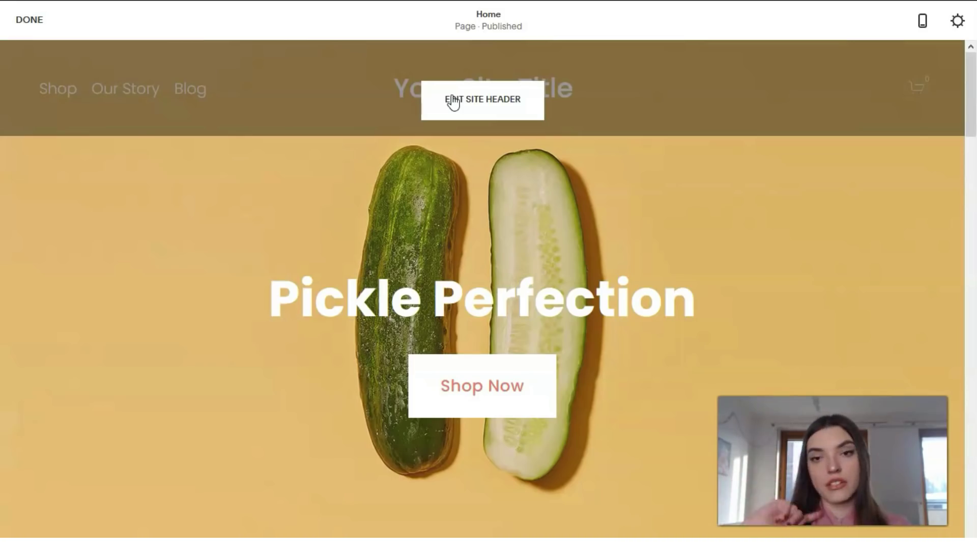
# Replace the header's Site Title 'Your Site Title' with 'Healty blog'.
pyautogui.click(453, 99)
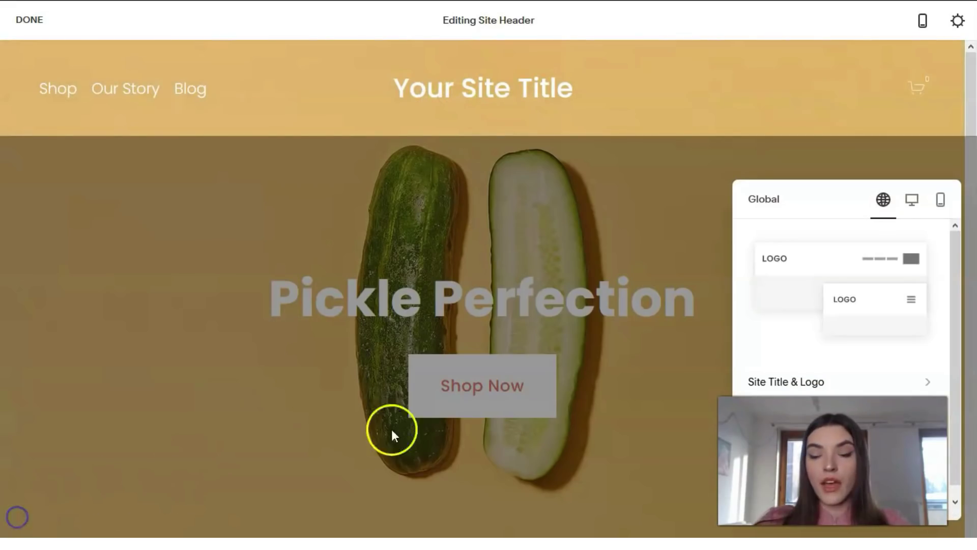
pyautogui.moveTo(796, 200); pyautogui.dragTo(486, 164)
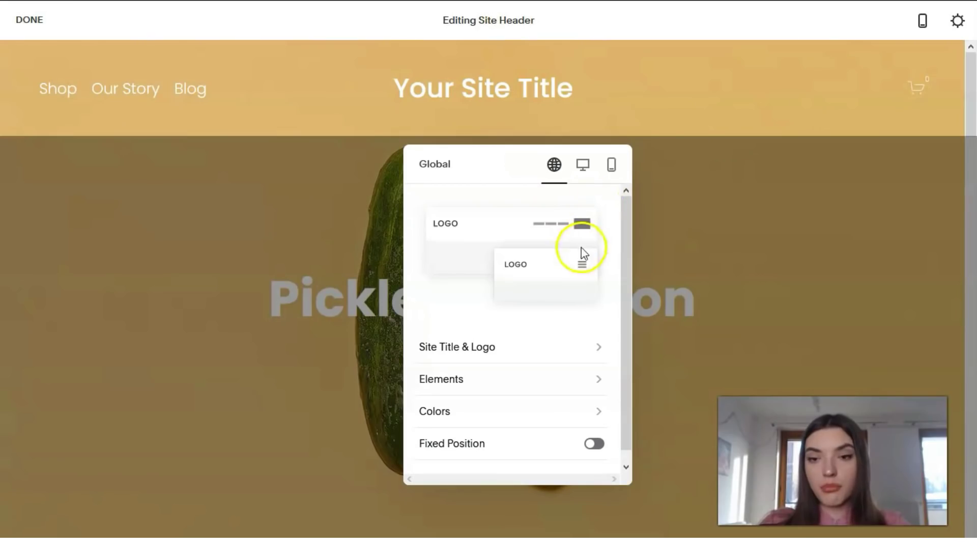
pyautogui.click(471, 355)
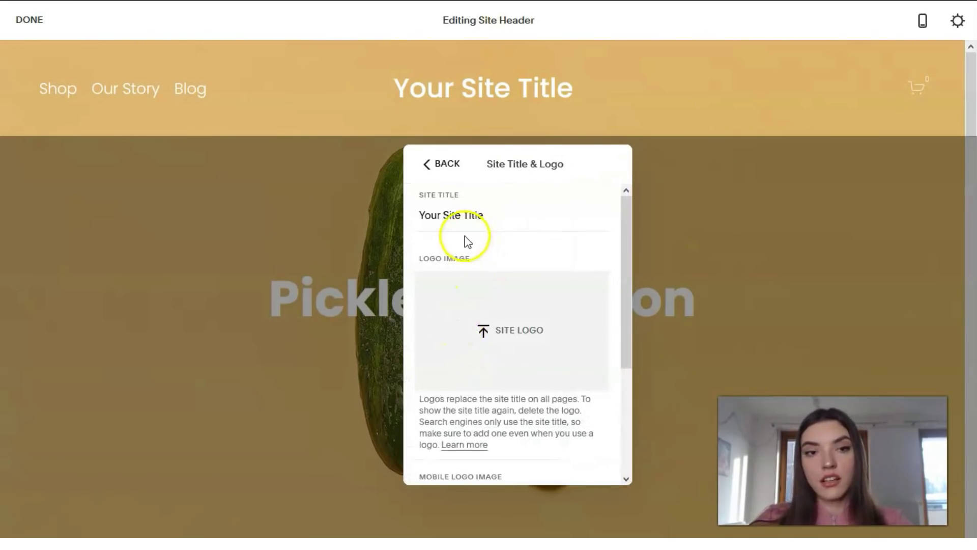
pyautogui.click(481, 208)
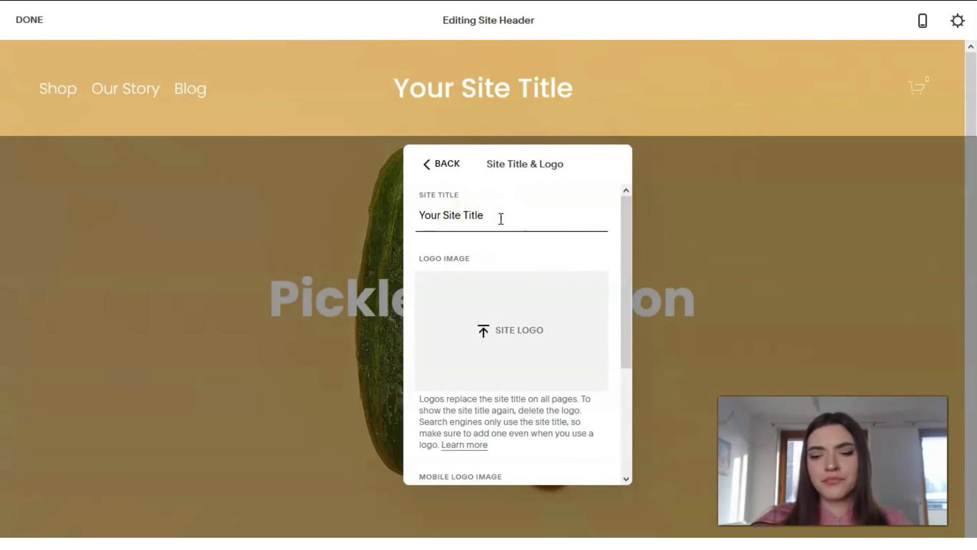
pyautogui.press('BackSpace')
pyautogui.press('BackSpace')
pyautogui.press('BackSpace')
pyautogui.press('BackSpace')
pyautogui.press('BackSpace')
pyautogui.press('BackSpace')
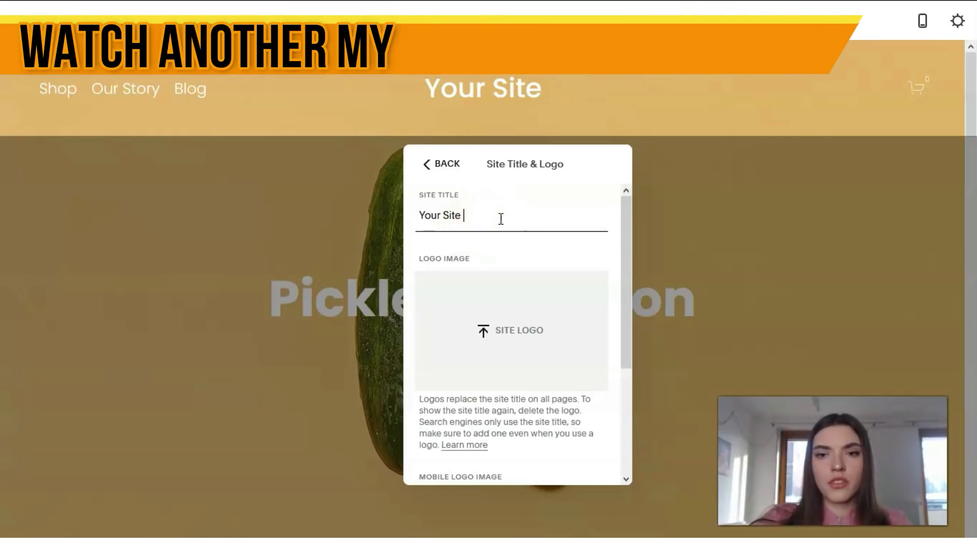
pyautogui.press('BackSpace')
pyautogui.press('BackSpace')
pyautogui.press('BackSpace')
pyautogui.press('BackSpace')
pyautogui.press('BackSpace')
pyautogui.press('BackSpace')
pyautogui.press('BackSpace')
pyautogui.press('BackSpace')
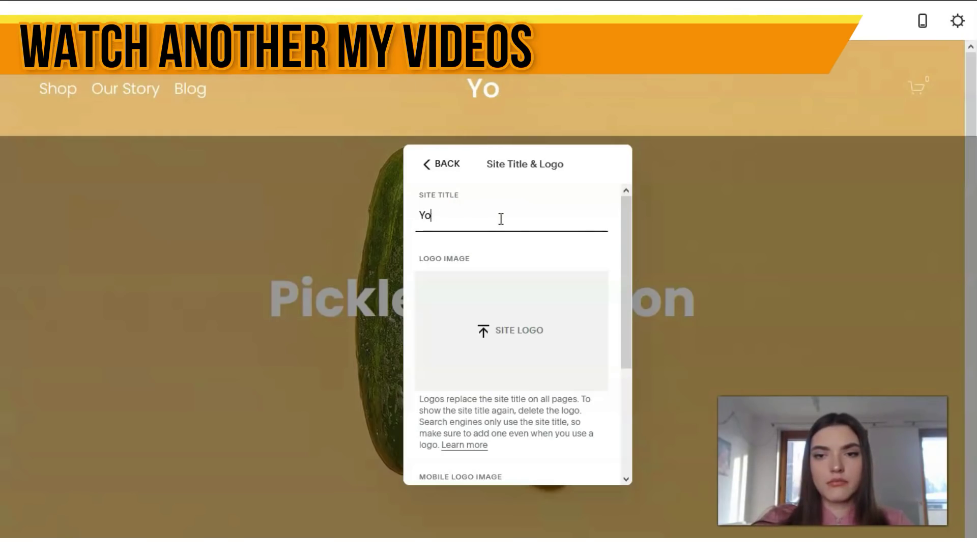
pyautogui.press('BackSpace')
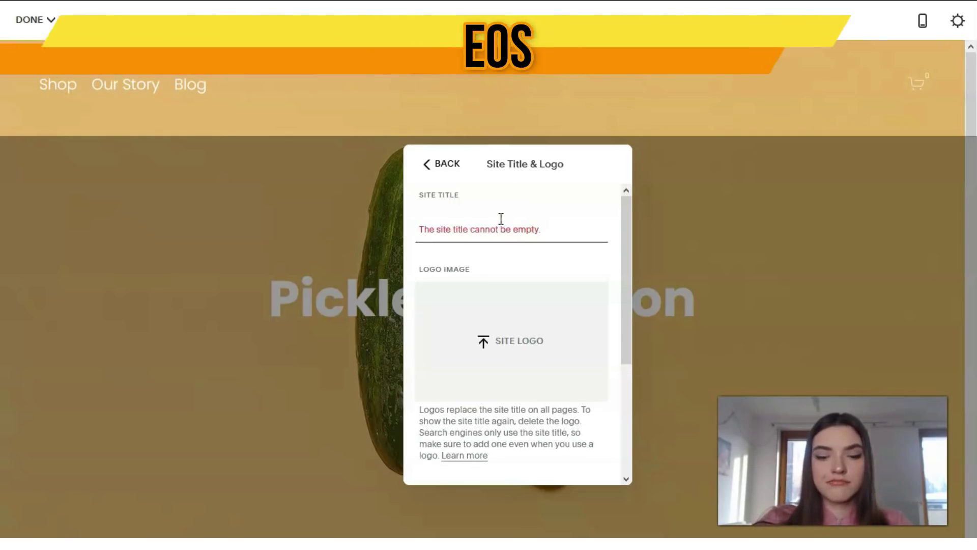
pyautogui.write('Heal')
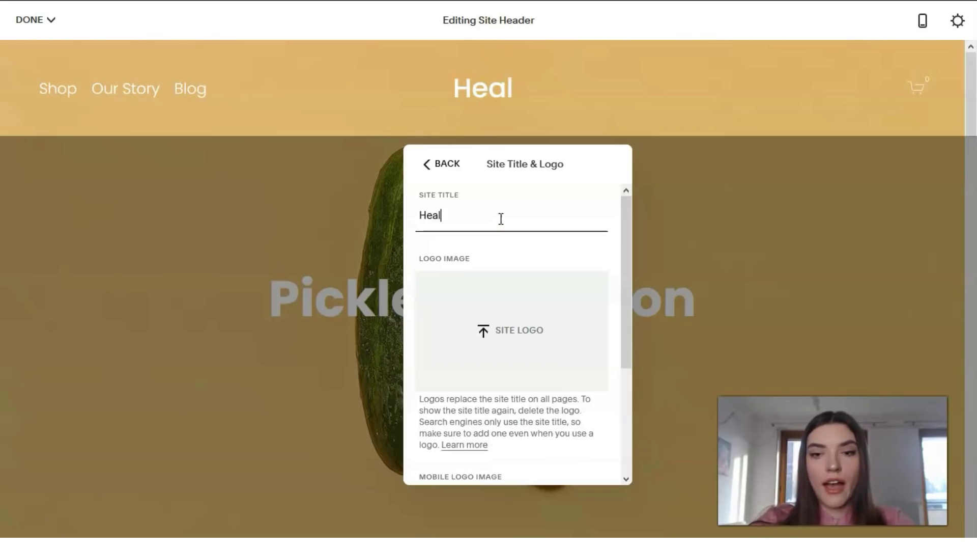
pyautogui.write('ty blog')
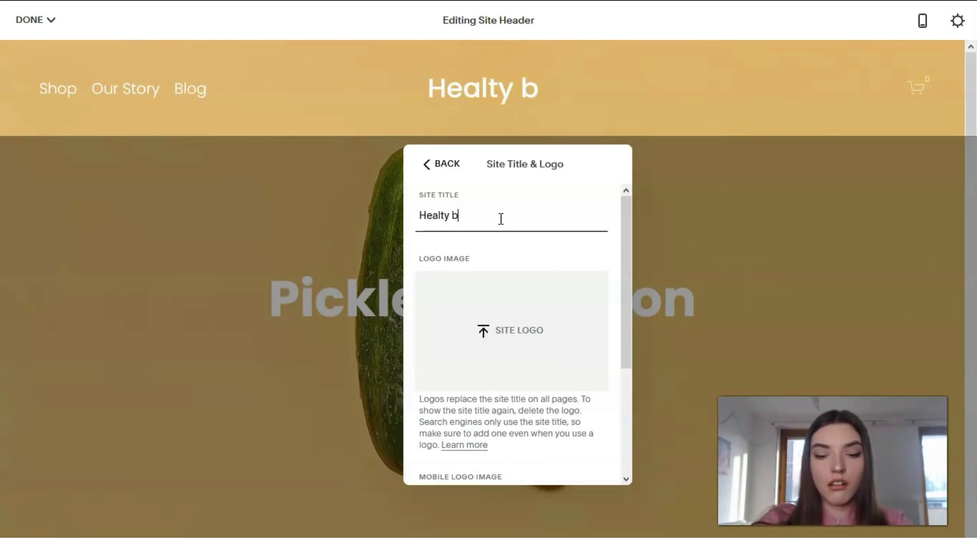
pyautogui.click(693, 150)
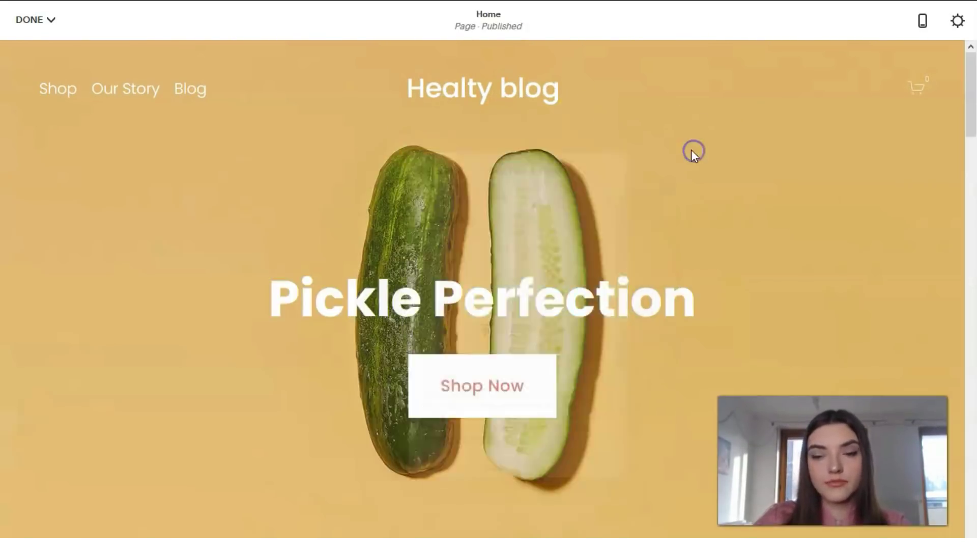
pyautogui.click(677, 150)
# Switch on the Get Started button in the header's Elements settings, then exit header editing.
pyautogui.moveTo(512, 48)
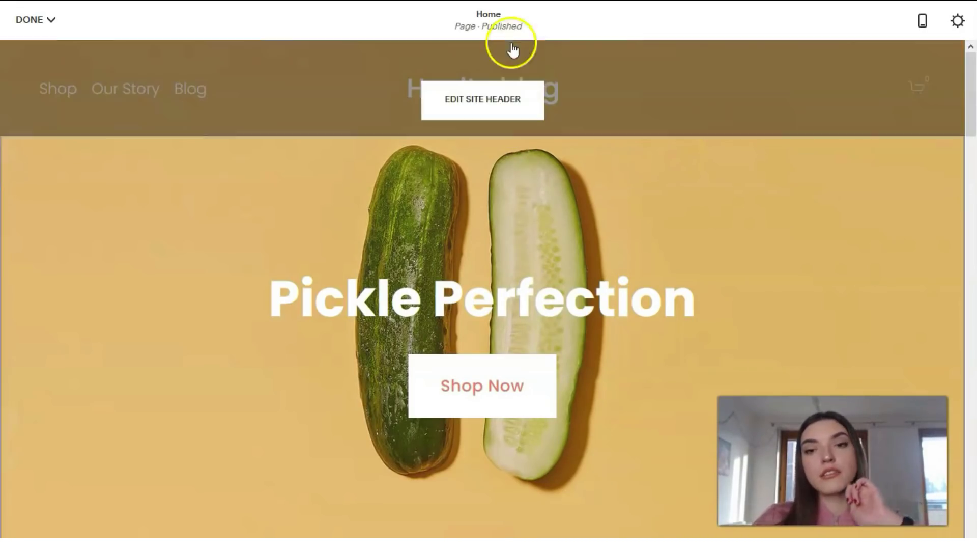
pyautogui.click(502, 93)
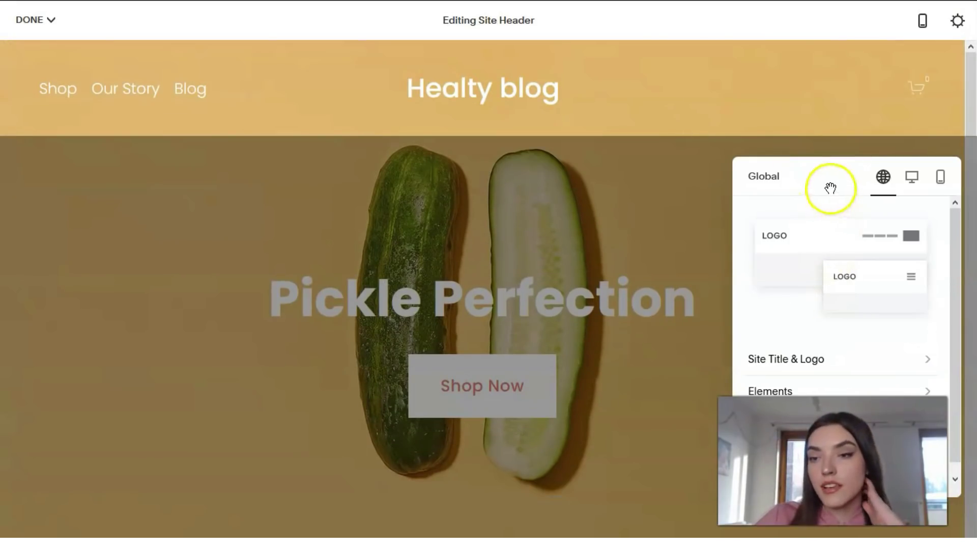
pyautogui.moveTo(831, 189); pyautogui.dragTo(527, 181)
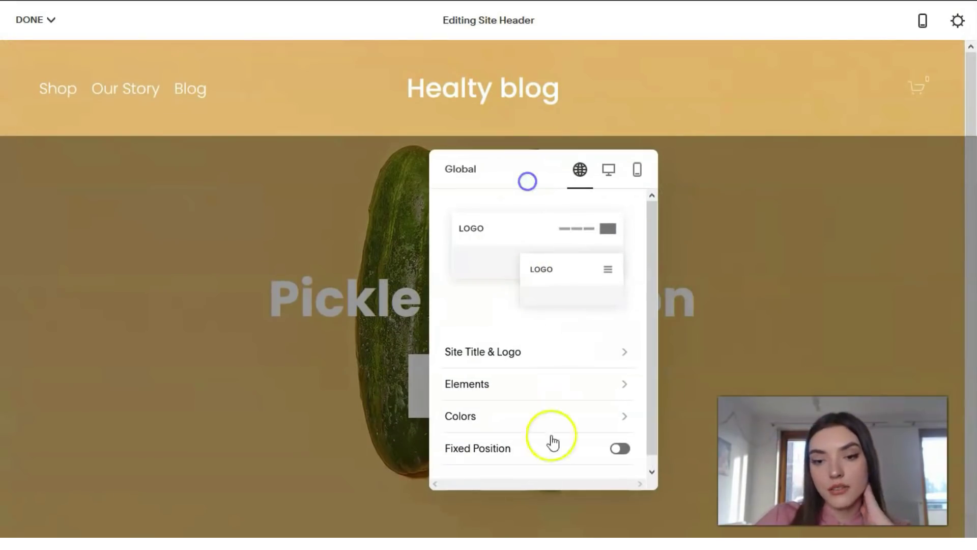
pyautogui.click(566, 380)
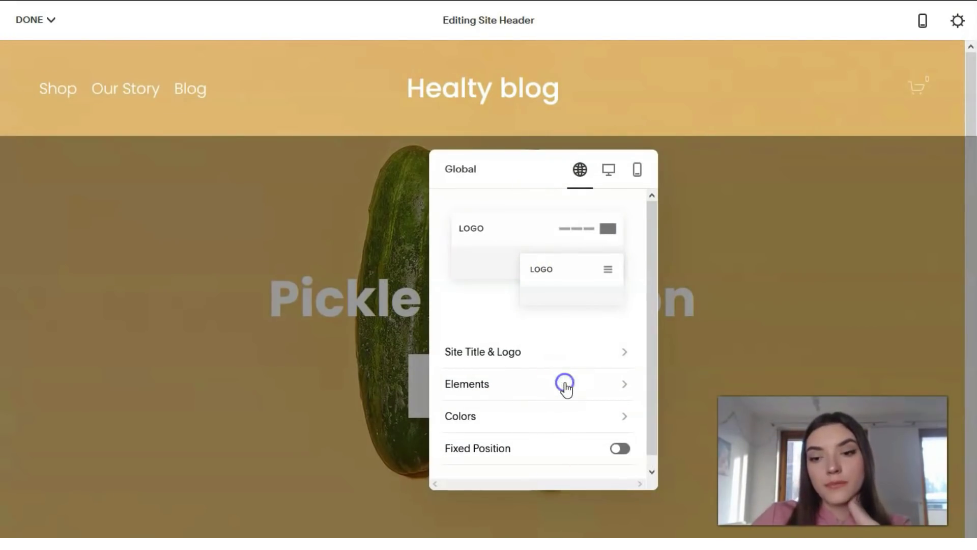
pyautogui.click(632, 213)
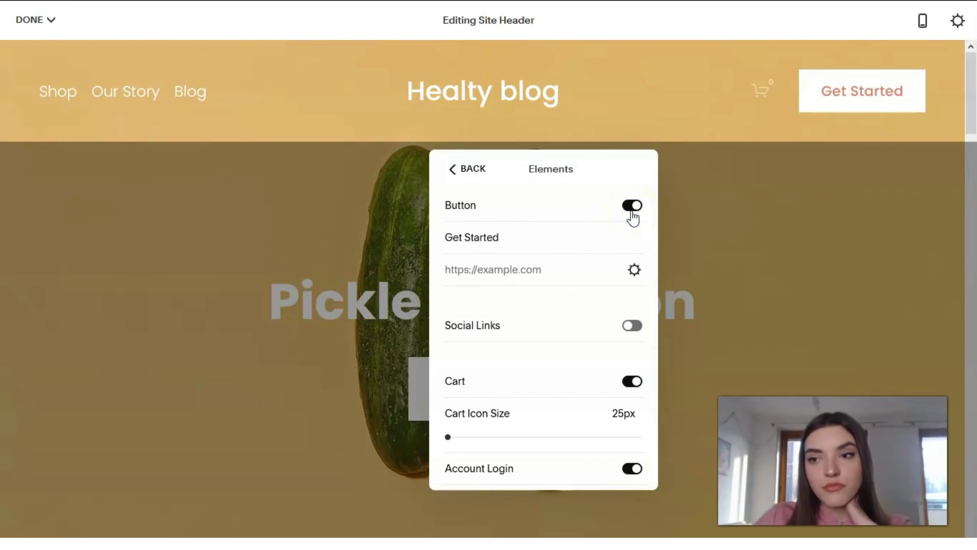
pyautogui.click(552, 173)
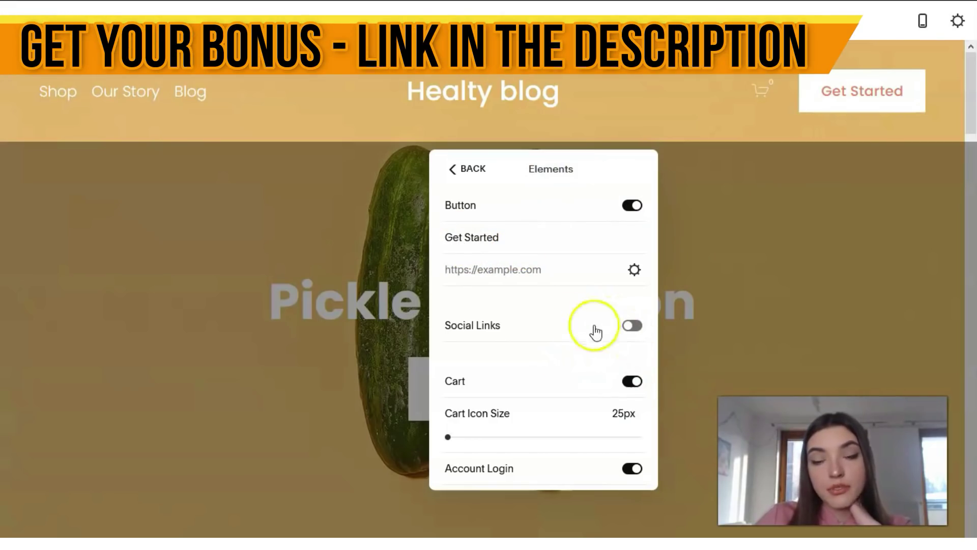
pyautogui.click(453, 168)
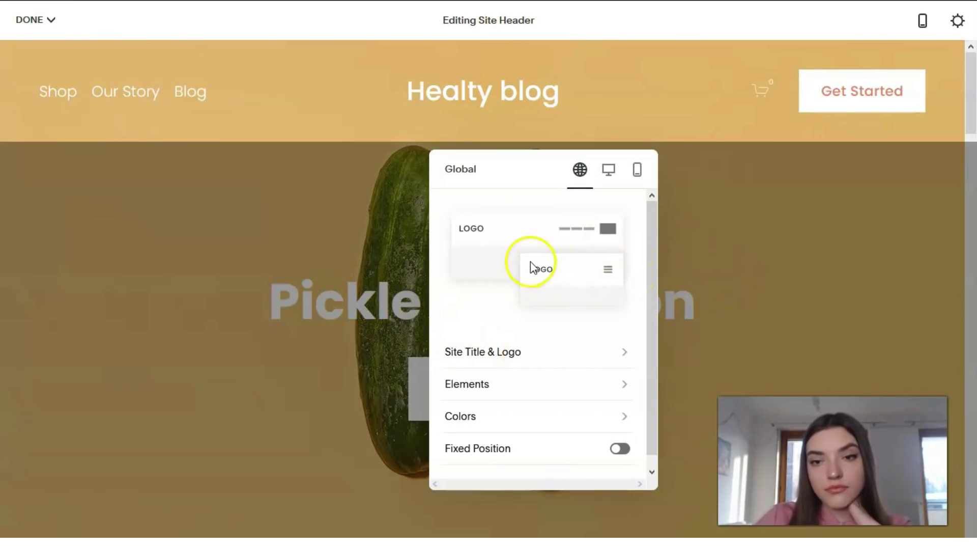
pyautogui.click(385, 196)
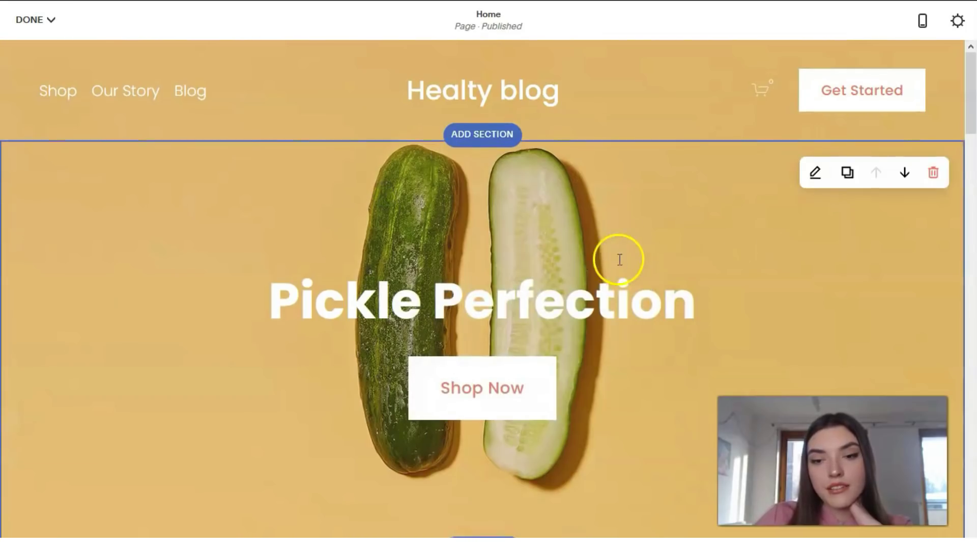
# Preview the White Minimal, White Bold, Light Minimal, Light Bold and Dark Minimal themes on the hero.
pyautogui.scroll(-3, 618, 258)
pyautogui.scroll(2, 546, 253)
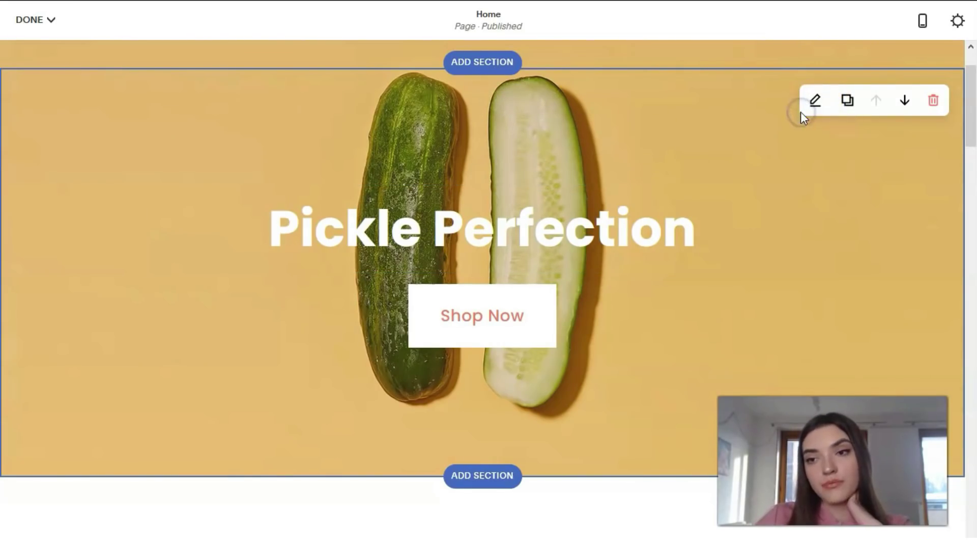
pyautogui.click(816, 104)
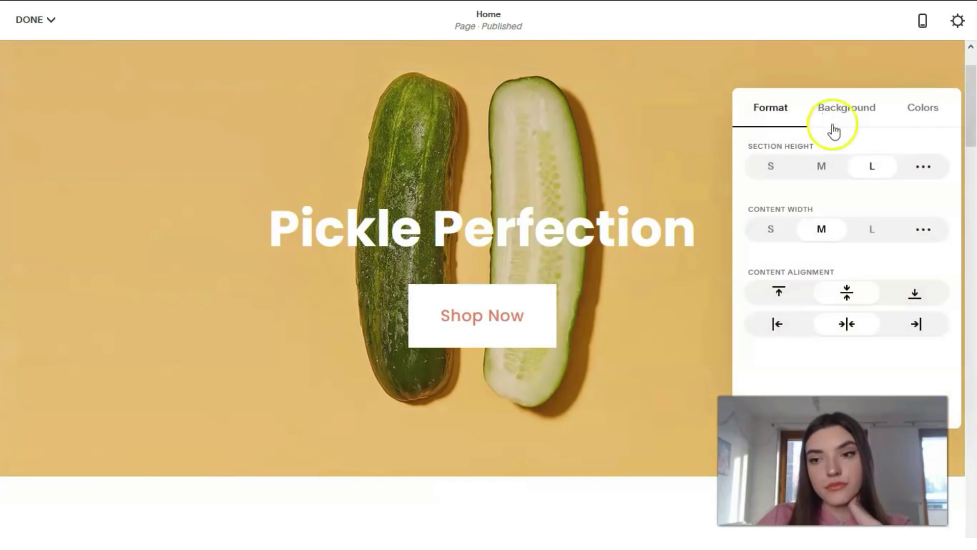
pyautogui.click(921, 109)
pyautogui.click(863, 200)
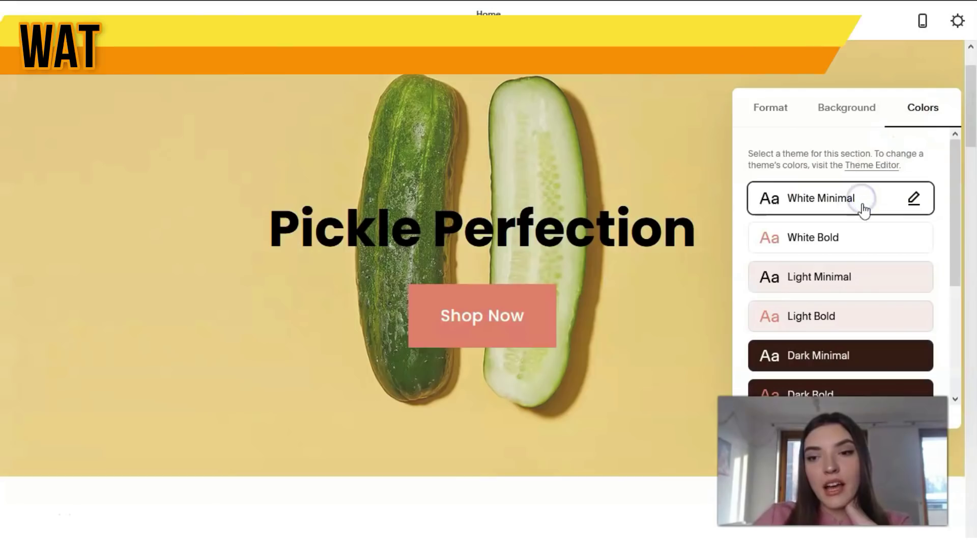
pyautogui.click(876, 246)
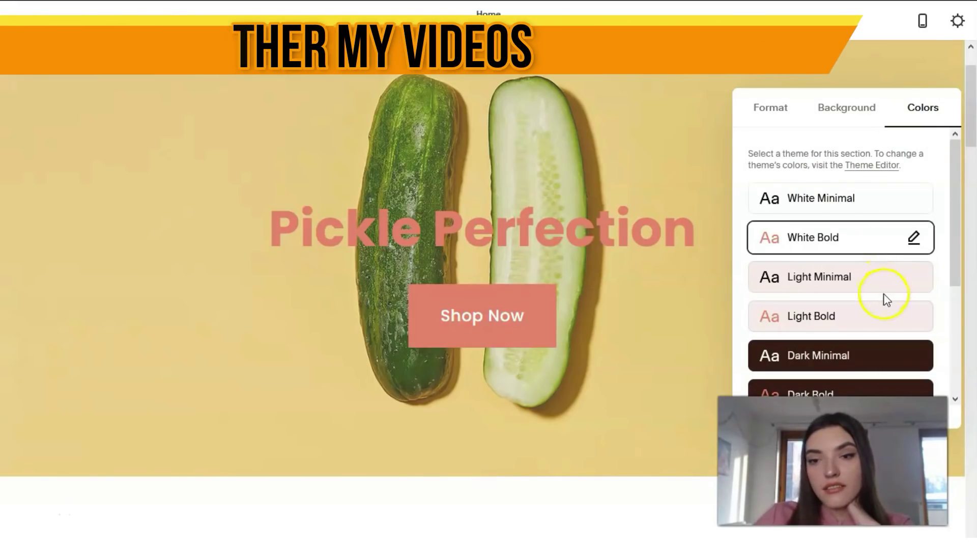
pyautogui.click(875, 278)
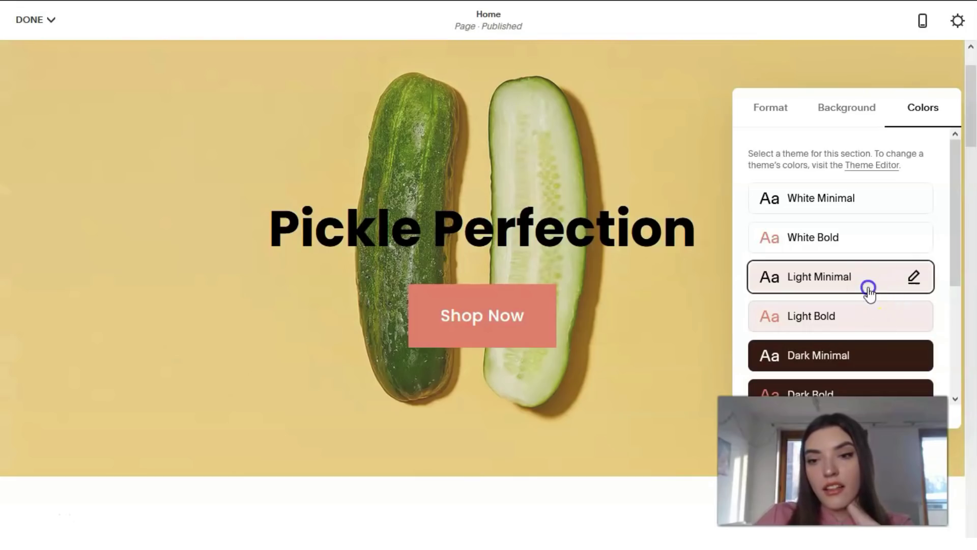
pyautogui.click(879, 312)
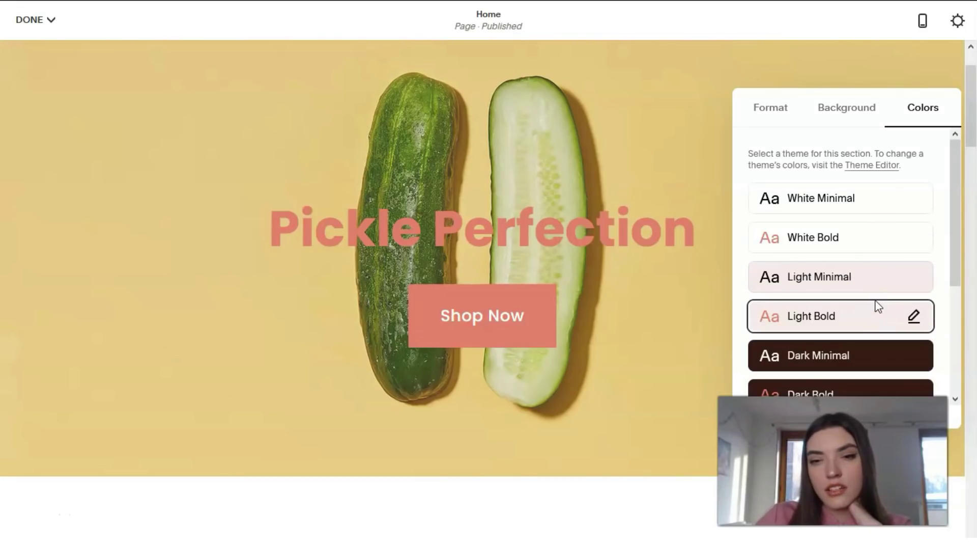
pyautogui.click(814, 357)
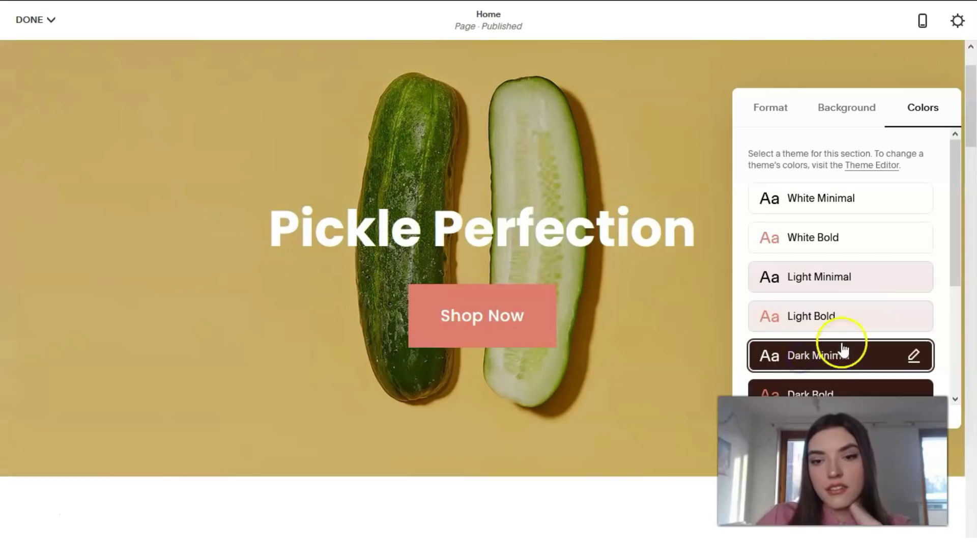
# Preview the Dark Bold, Black Minimal, Black Bold, Accent Dark and Accent Light themes on the hero.
pyautogui.scroll(-2, 842, 341)
pyautogui.click(846, 333)
pyautogui.click(847, 357)
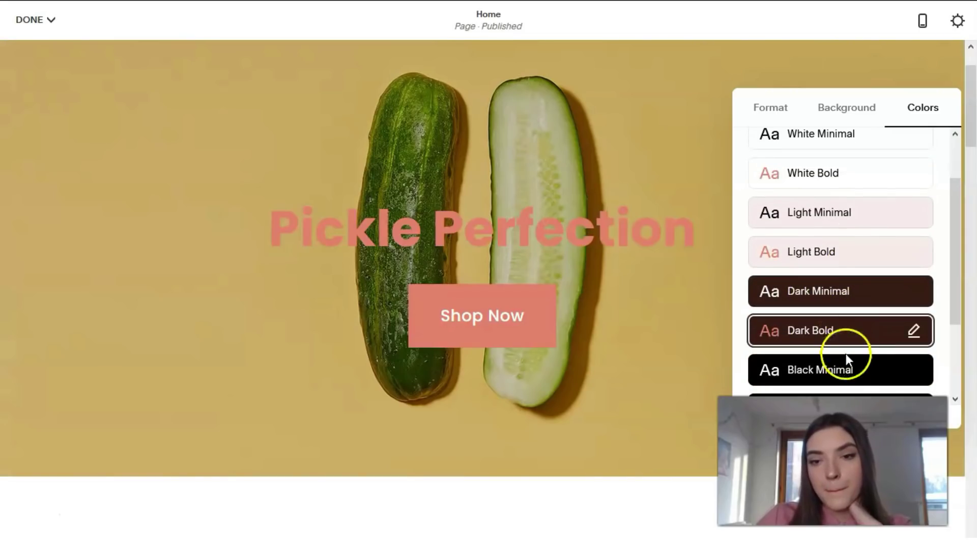
pyautogui.scroll(-3, 853, 372)
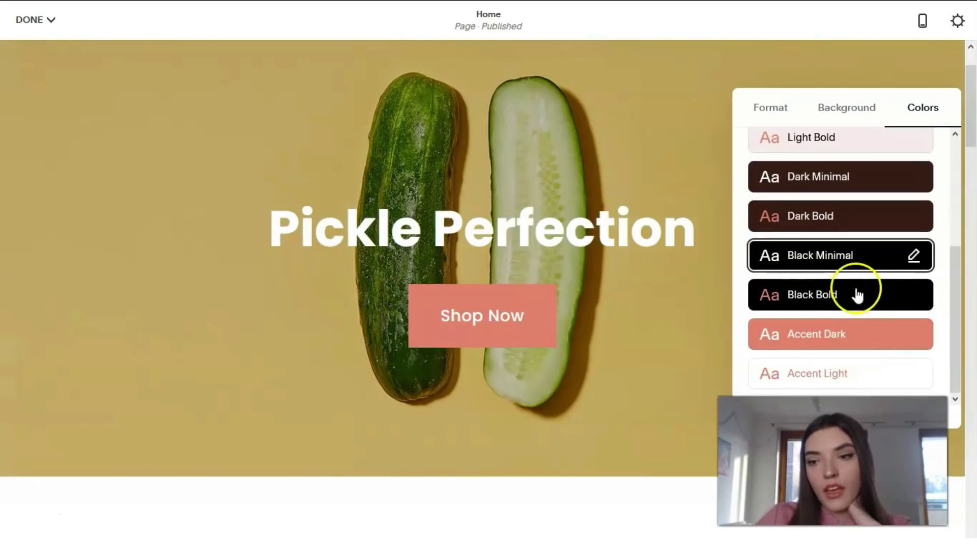
pyautogui.click(857, 293)
pyautogui.click(858, 337)
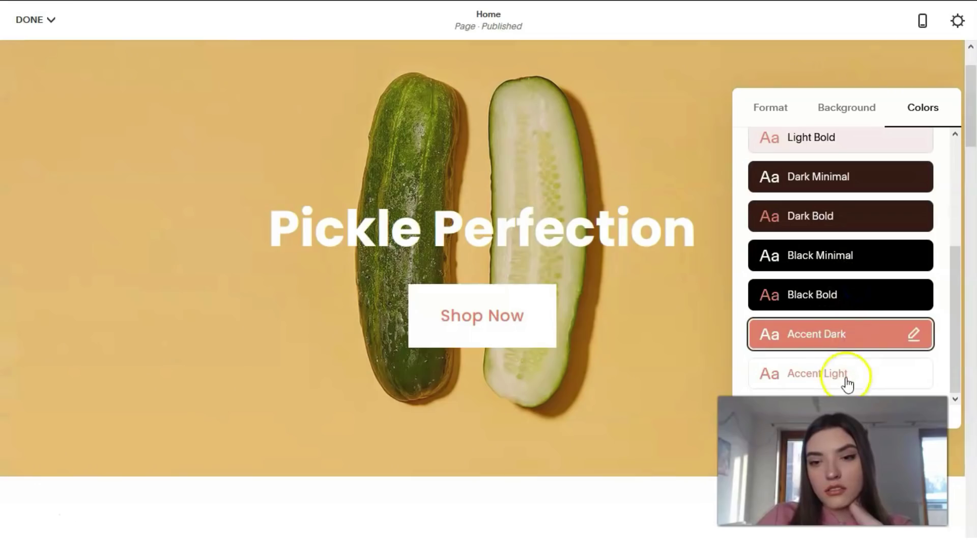
pyautogui.click(852, 368)
# Compare the White themes again and settle on Light Bold for the Pickle Perfection hero.
pyautogui.scroll(5, 853, 366)
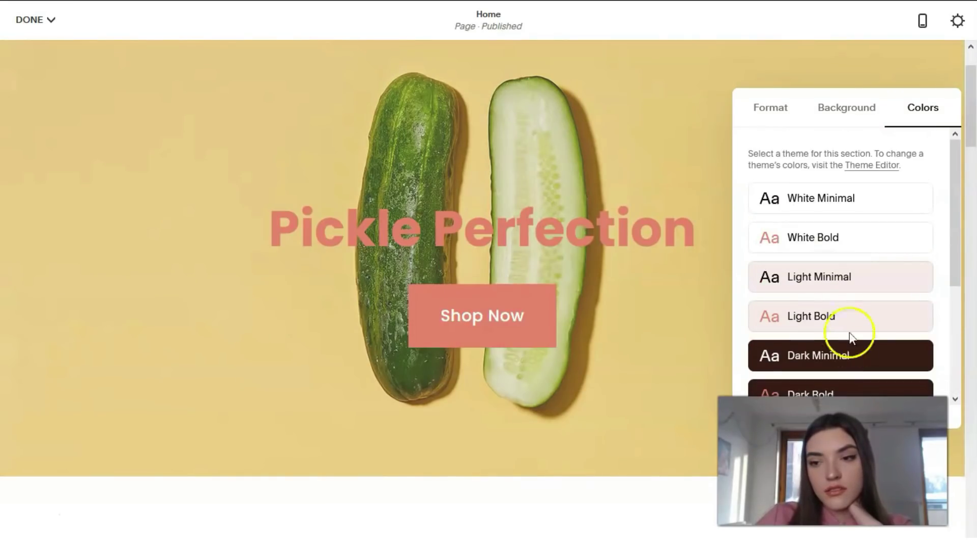
pyautogui.click(839, 313)
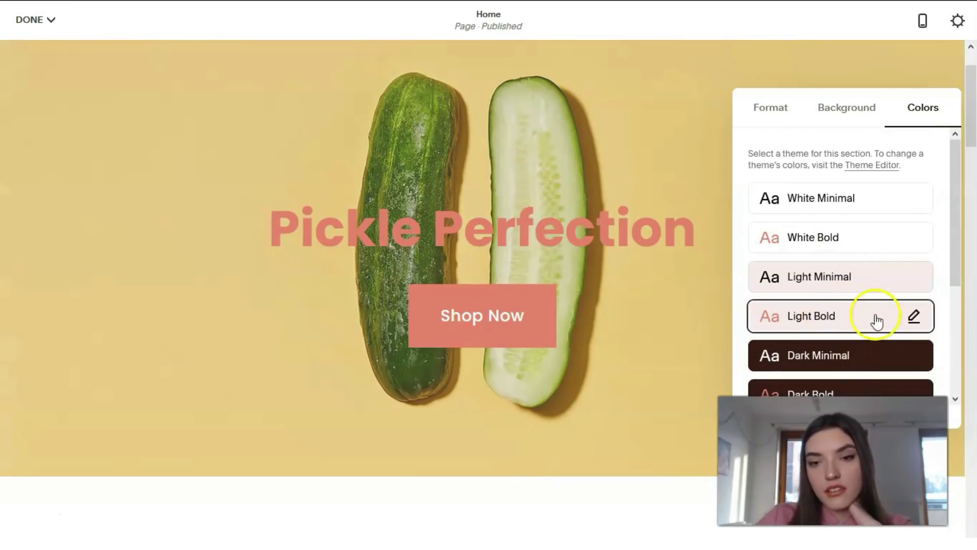
pyautogui.click(841, 198)
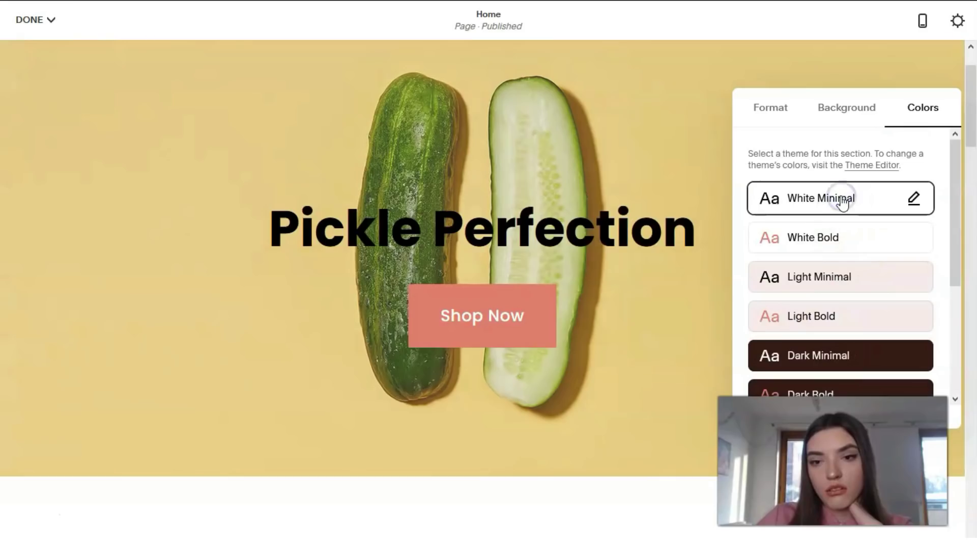
pyautogui.click(846, 245)
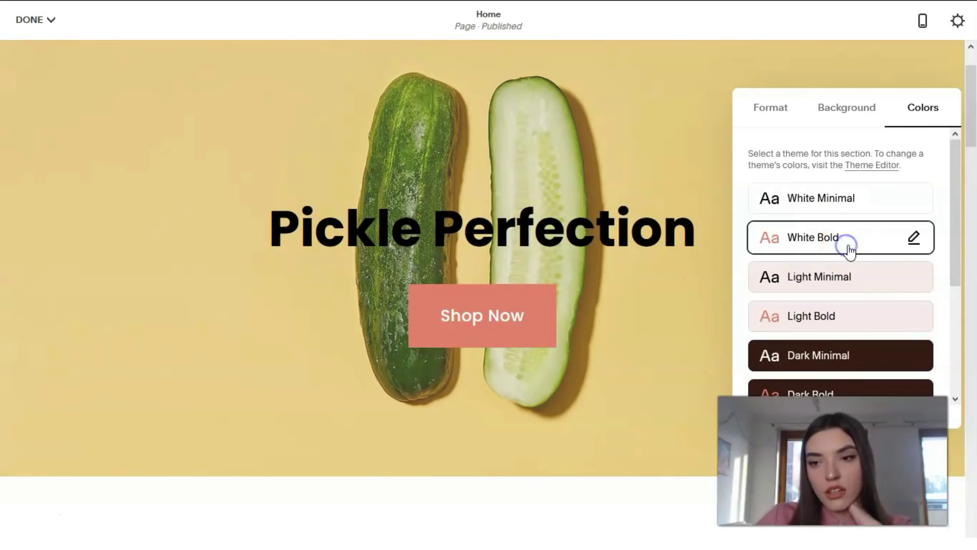
pyautogui.click(854, 308)
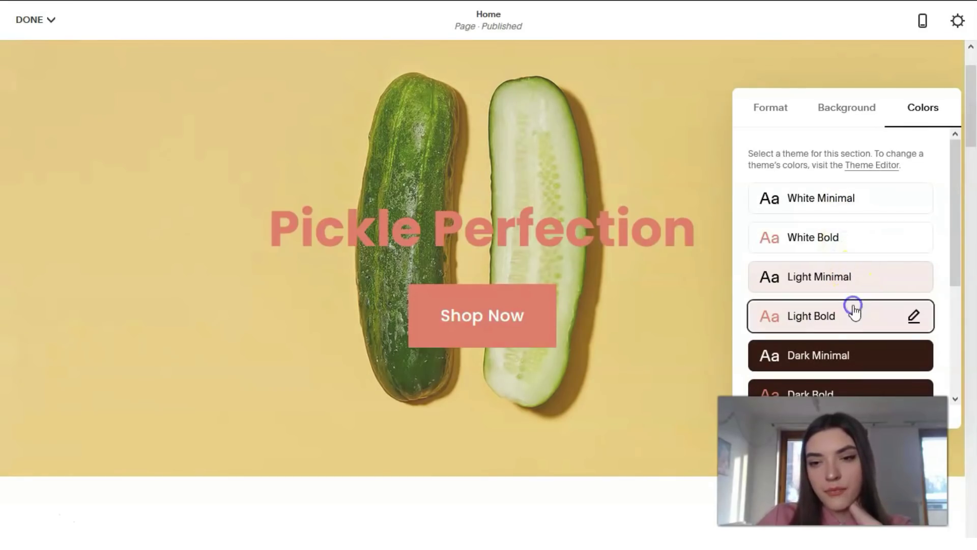
pyautogui.click(767, 120)
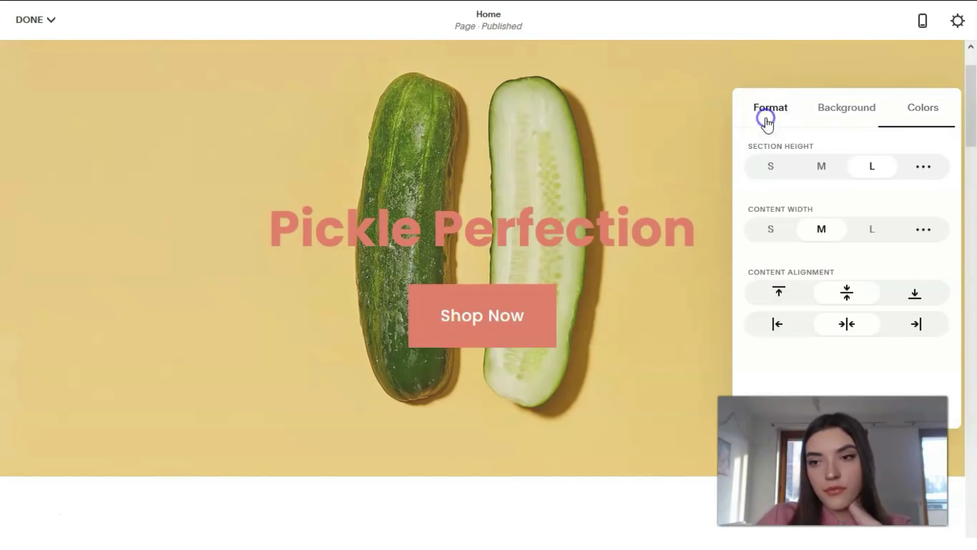
# Try small, medium and large heights and left, right and centre alignment; keep Large, centred.
pyautogui.click(872, 168)
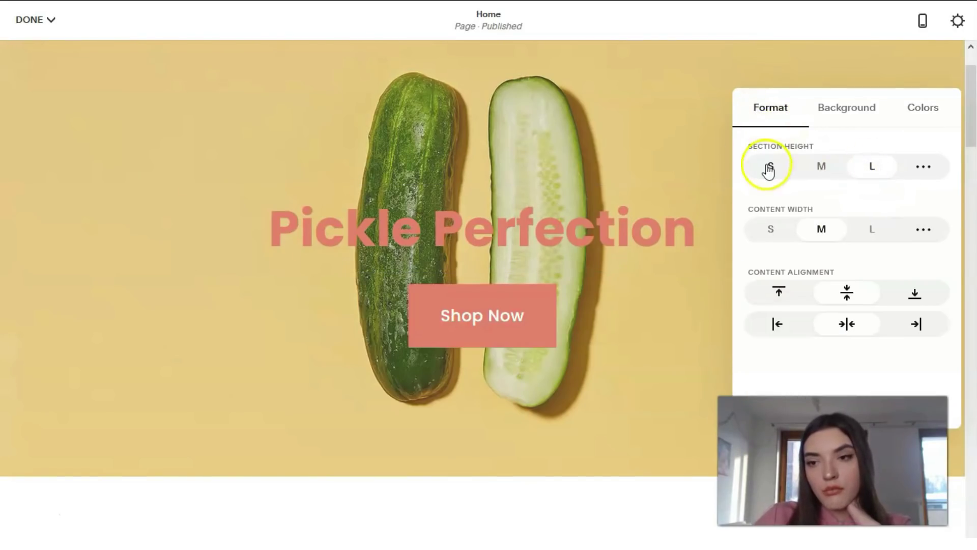
pyautogui.click(835, 168)
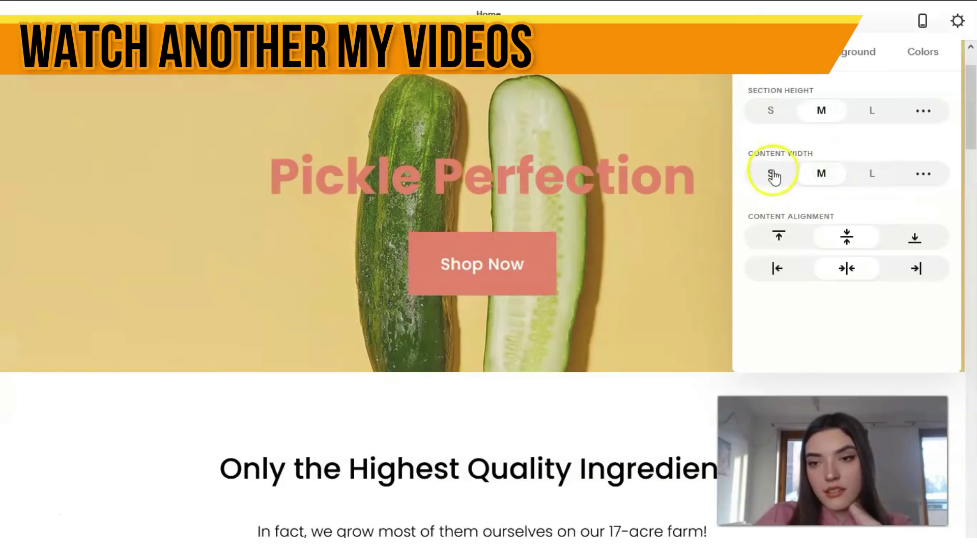
pyautogui.click(774, 114)
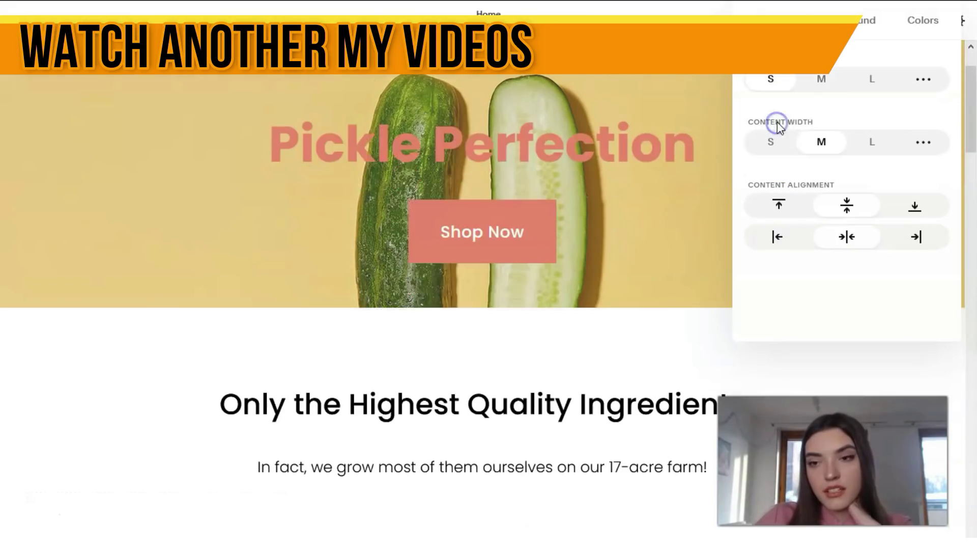
pyautogui.click(872, 83)
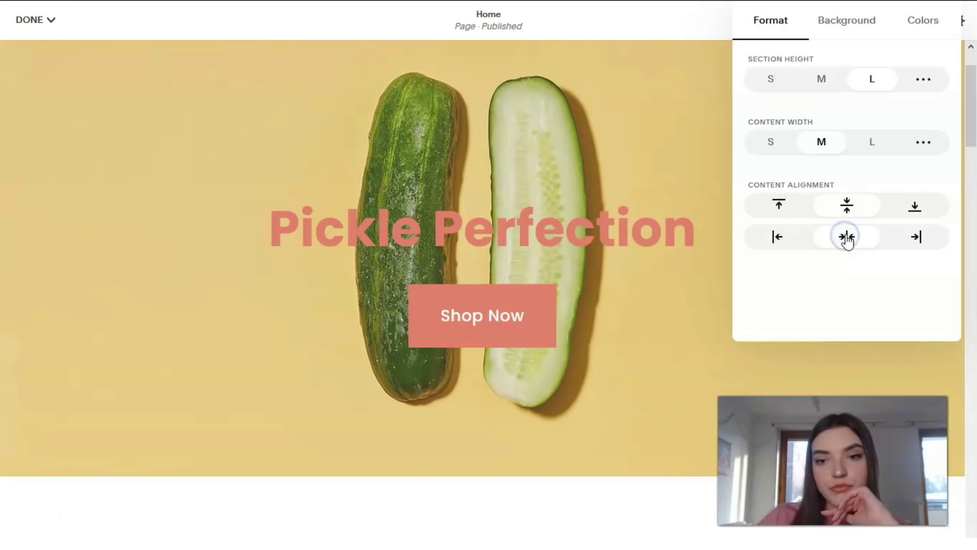
pyautogui.click(794, 246)
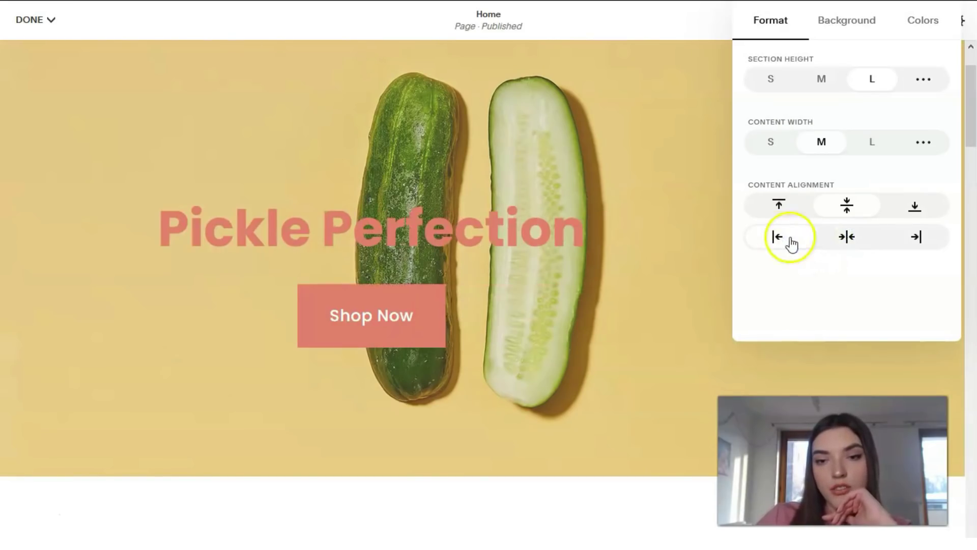
pyautogui.click(917, 237)
pyautogui.click(862, 236)
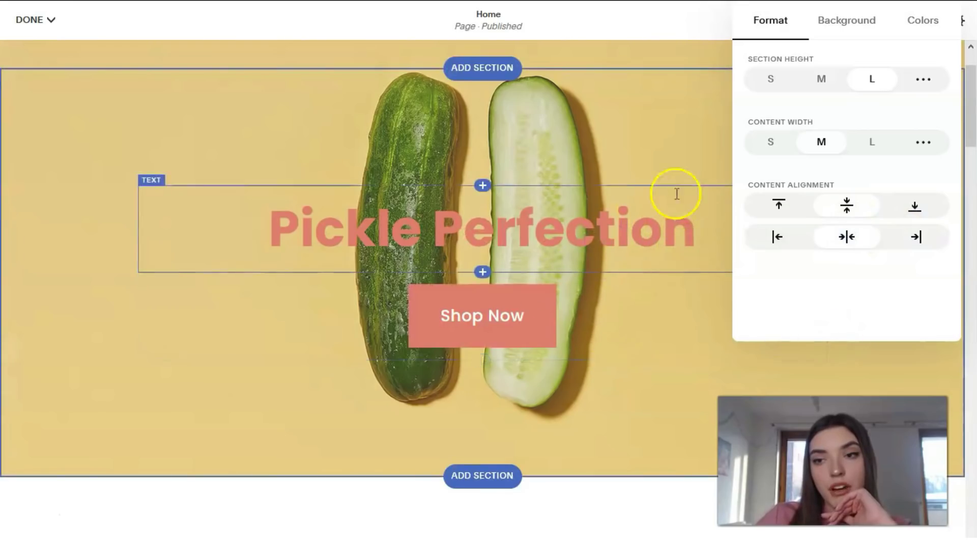
# Open the Shop Now button's settings, showing its /shop link.
pyautogui.click(563, 146)
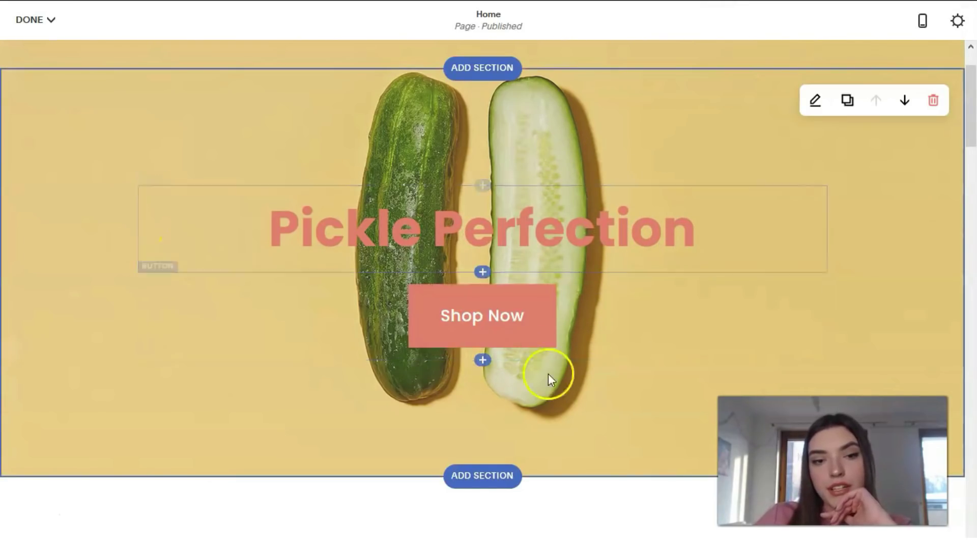
pyautogui.click(458, 305)
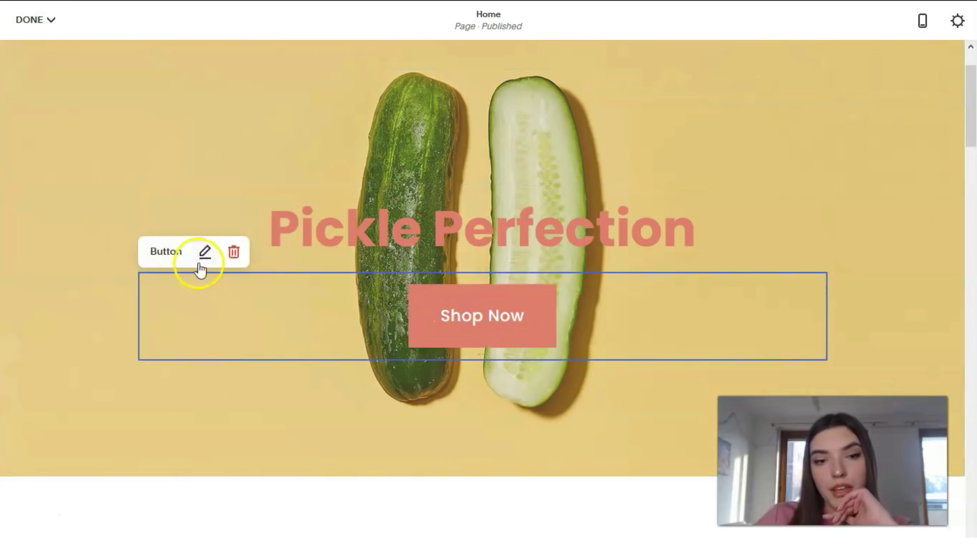
pyautogui.click(206, 253)
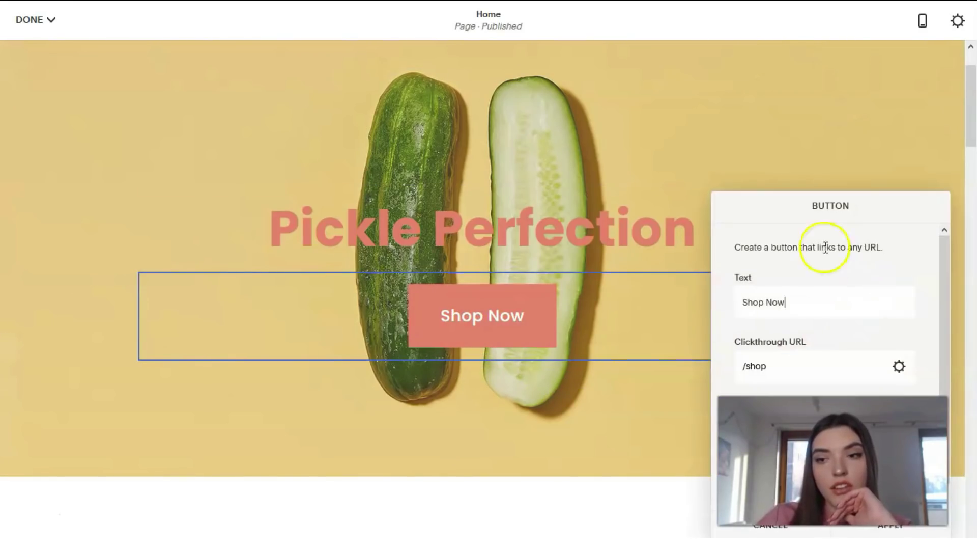
# Change the hero button's text from 'Shop Now' to 'Here'.
pyautogui.moveTo(793, 217); pyautogui.dragTo(239, 160)
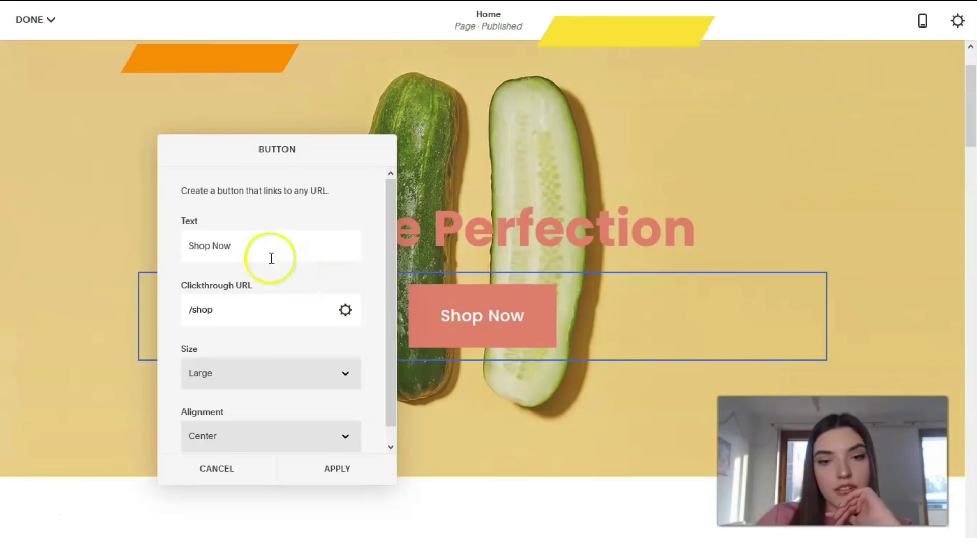
pyautogui.moveTo(213, 246); pyautogui.dragTo(262, 251)
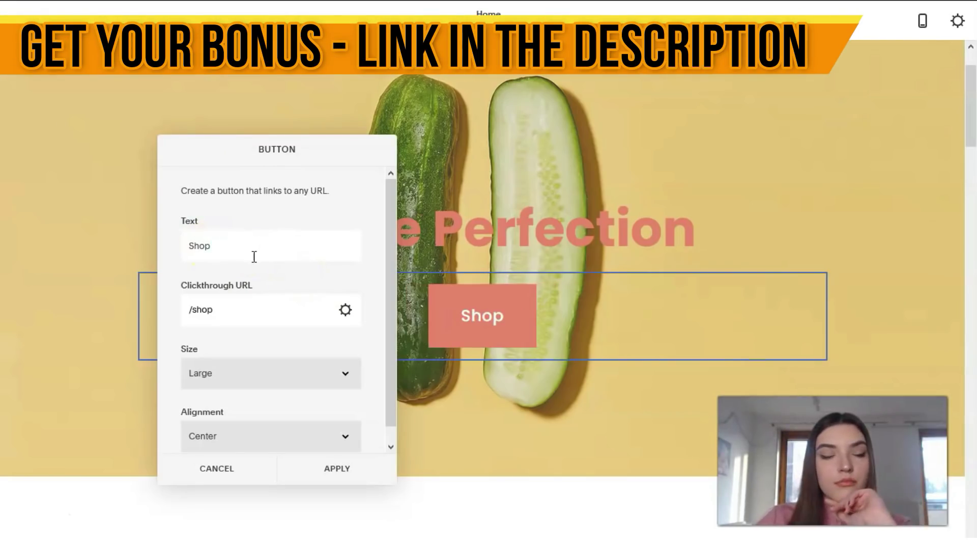
pyautogui.press('BackSpace')
pyautogui.press('BackSpace')
pyautogui.press('BackSpace')
pyautogui.press('BackSpace')
pyautogui.press('BackSpace')
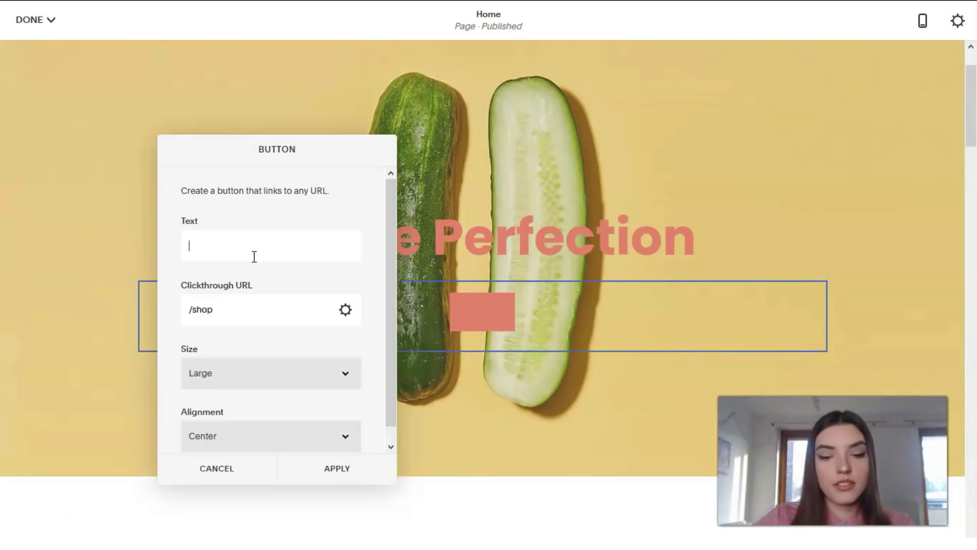
pyautogui.write('Here')
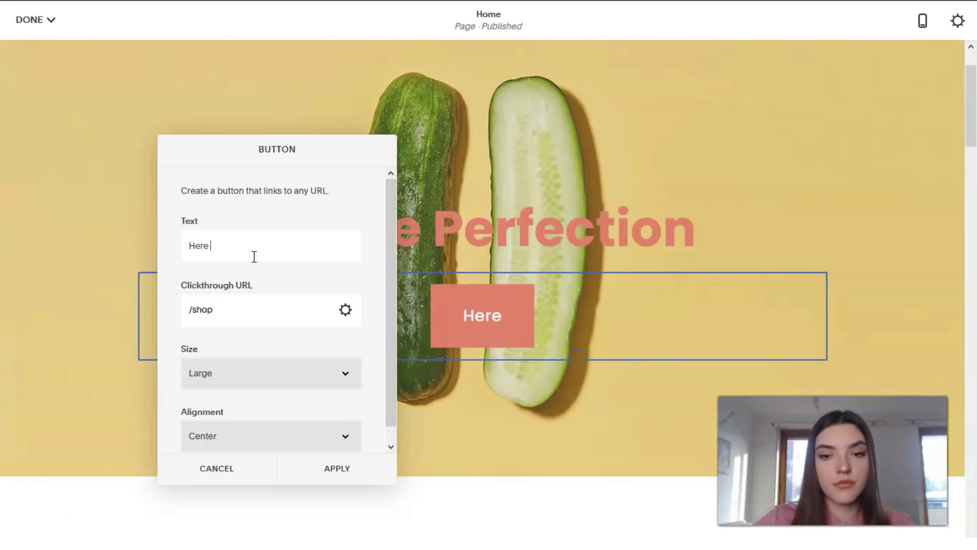
# Try left and right button alignment, then keep the button centred.
pyautogui.scroll(-1, 261, 351)
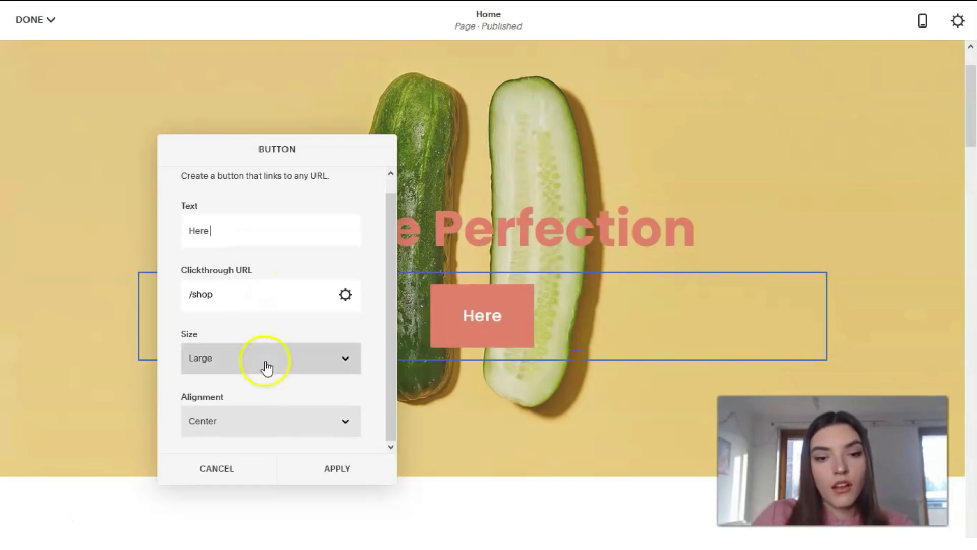
pyautogui.click(341, 421)
pyautogui.click(301, 447)
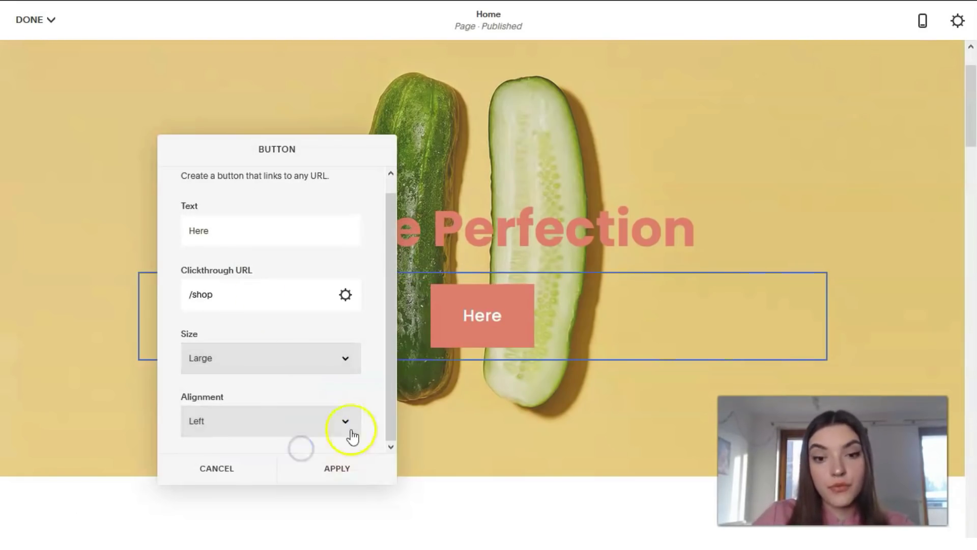
pyautogui.click(344, 425)
pyautogui.click(285, 480)
pyautogui.click(323, 420)
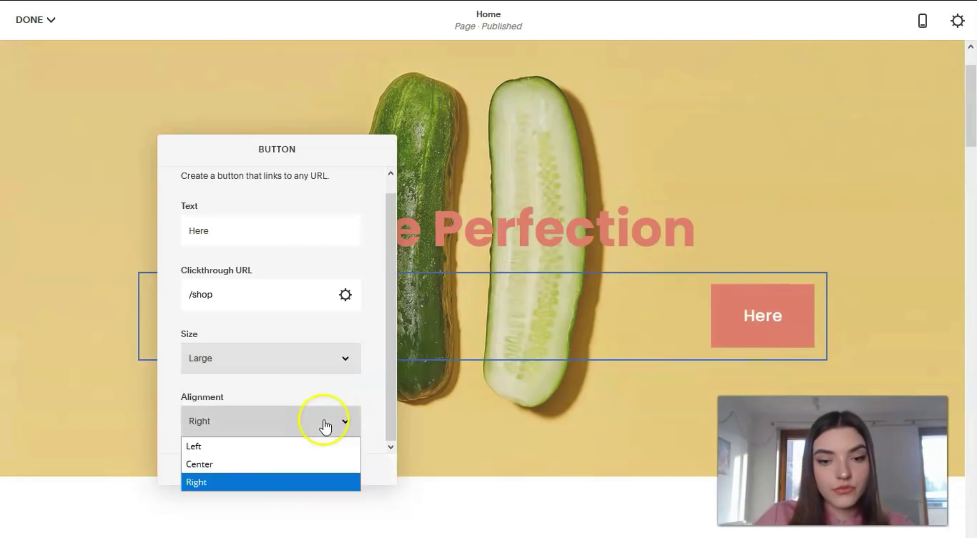
pyautogui.click(316, 465)
# Compare Small and Medium sizes, set the Here button to Small, and close its settings.
pyautogui.click(338, 346)
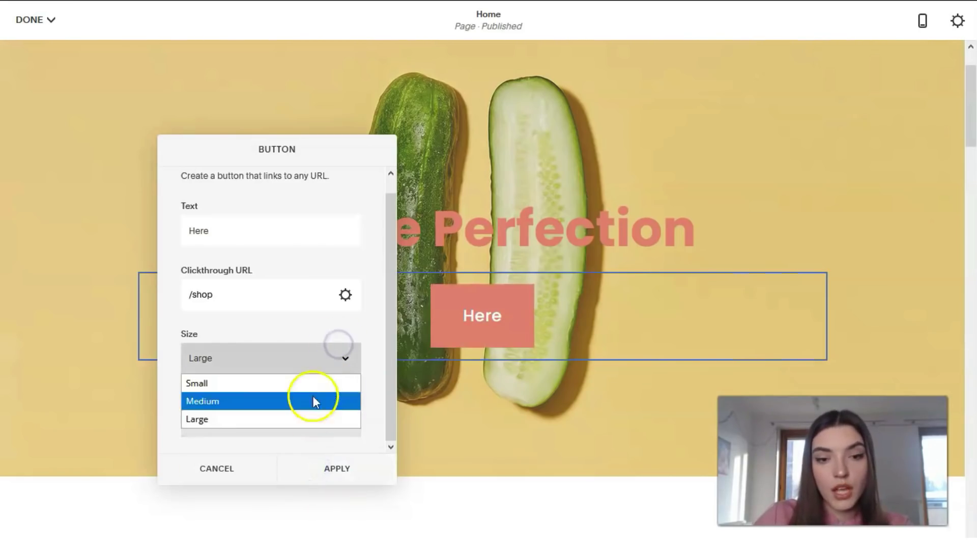
pyautogui.click(311, 382)
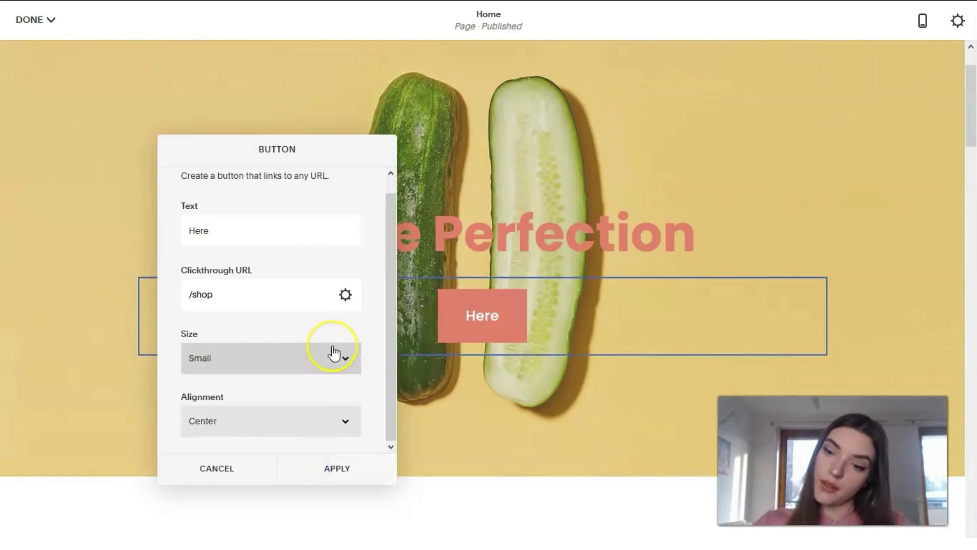
pyautogui.click(329, 367)
pyautogui.click(326, 400)
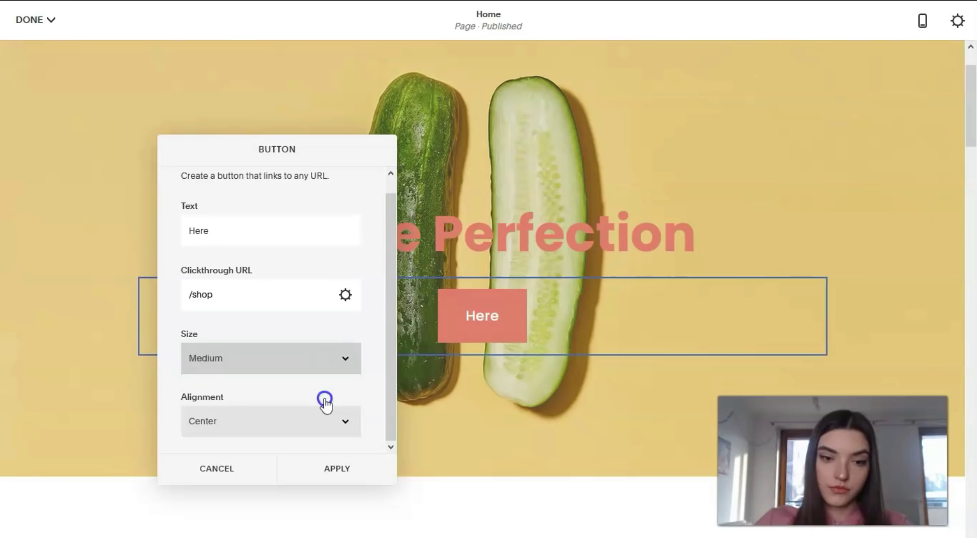
pyautogui.click(330, 369)
pyautogui.click(326, 402)
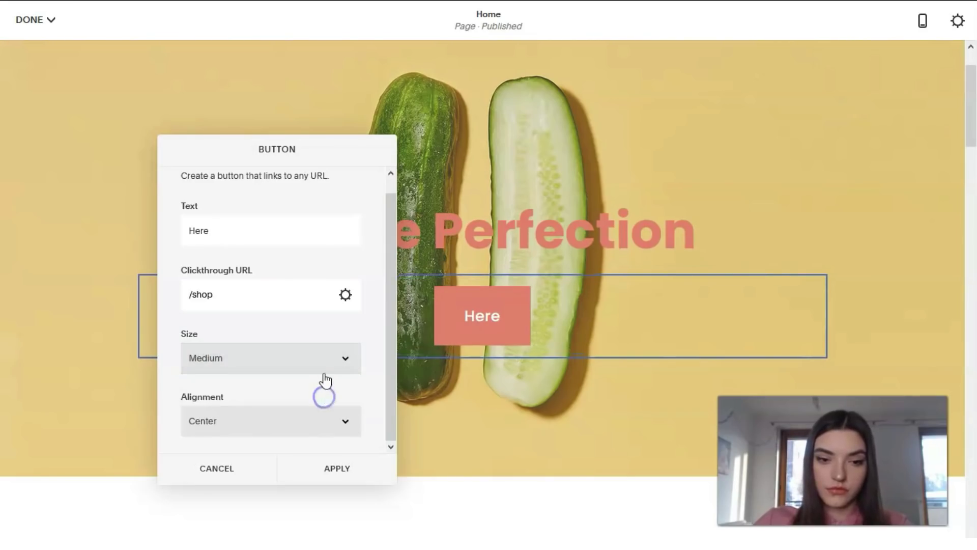
pyautogui.click(329, 356)
pyautogui.click(324, 384)
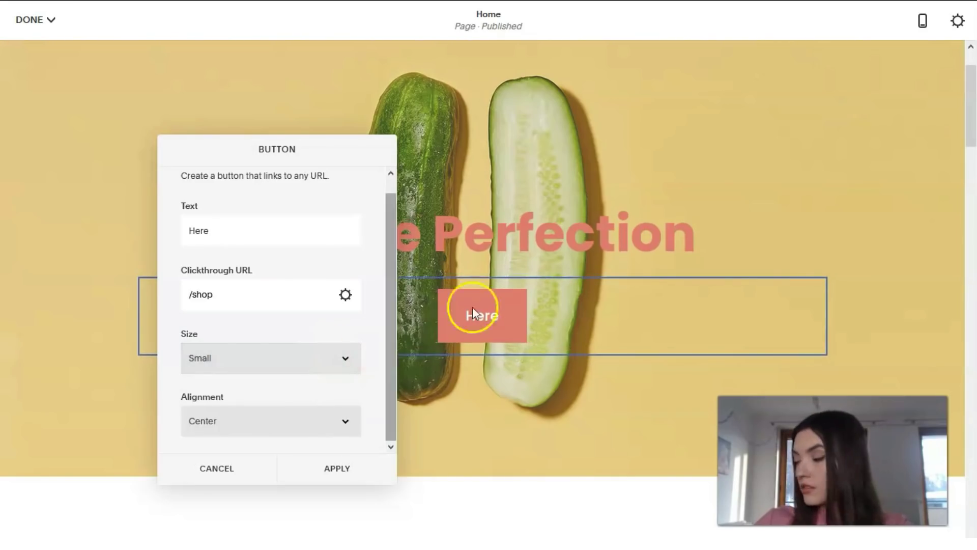
pyautogui.click(526, 170)
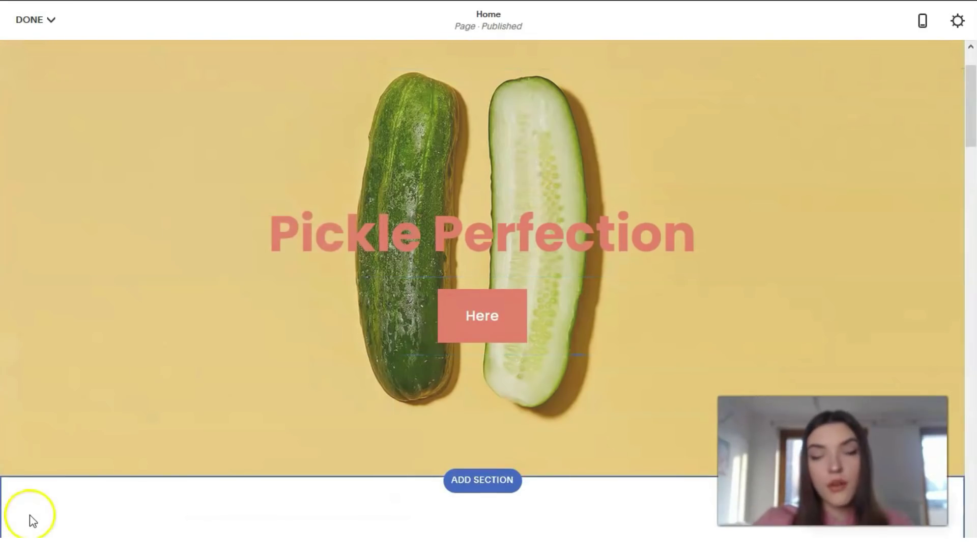
# Open the Add a Section gallery from the bottom of the pickle hero.
pyautogui.scroll(-8, 245, 484)
pyautogui.scroll(3, 355, 343)
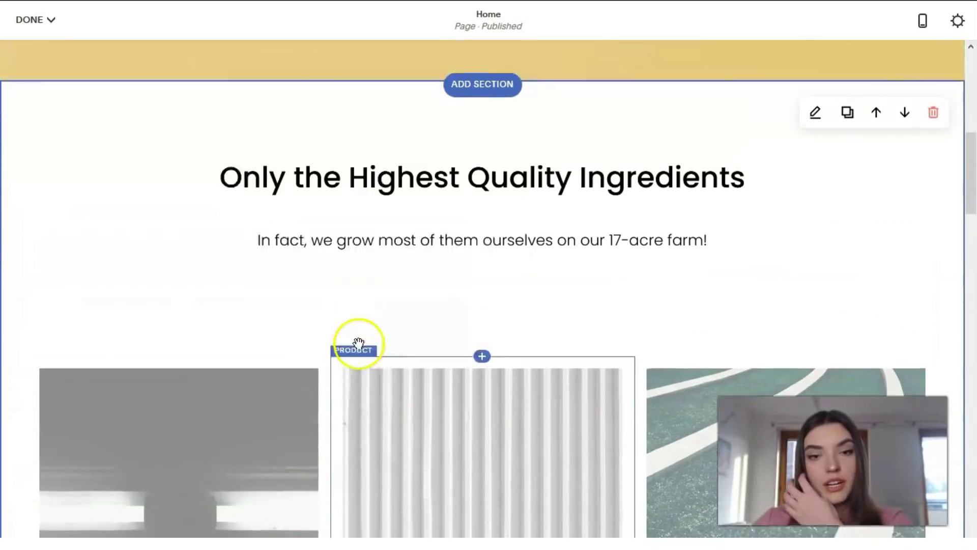
pyautogui.scroll(-2, 610, 235)
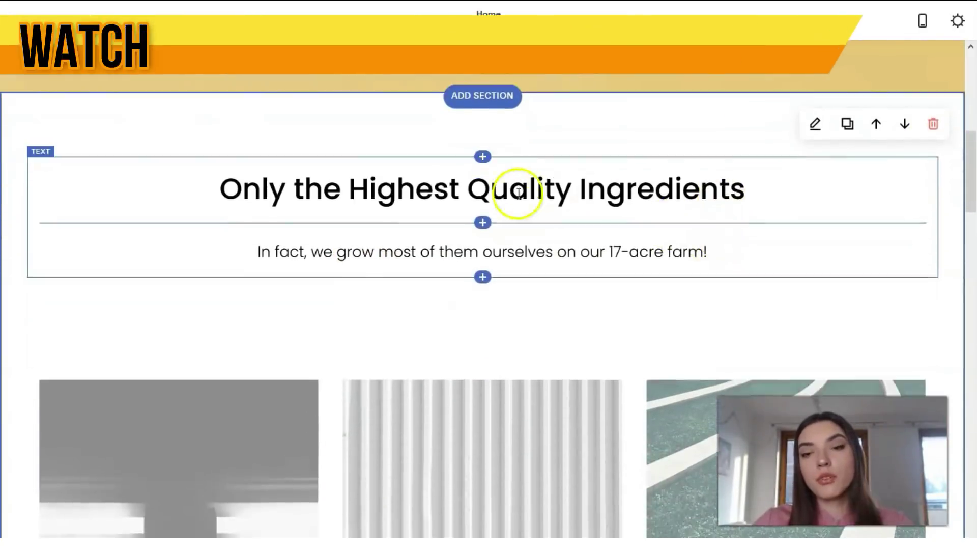
pyautogui.scroll(4, 419, 185)
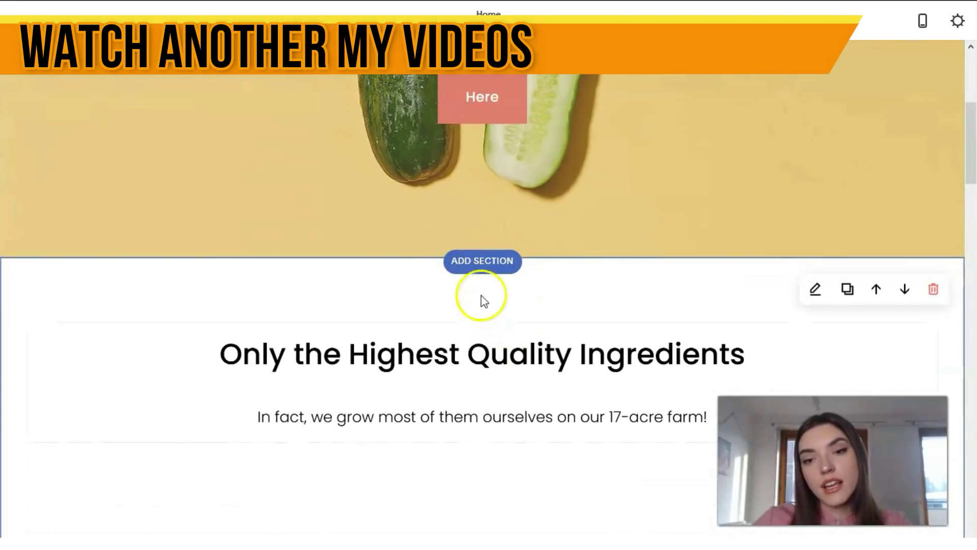
pyautogui.click(482, 261)
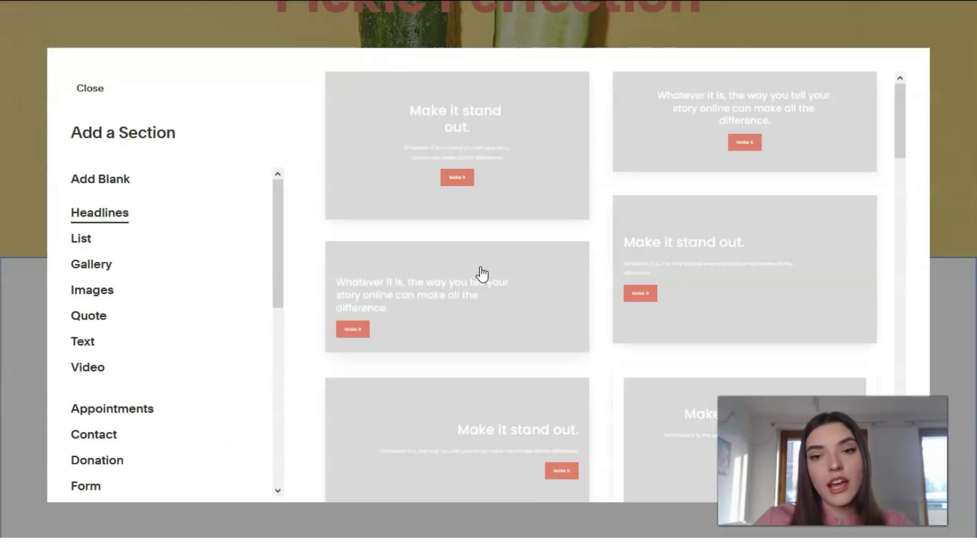
# Browse the Music, Logo Wall and Location section templates.
pyautogui.moveTo(280, 220); pyautogui.dragTo(288, 429)
pyautogui.click(88, 442)
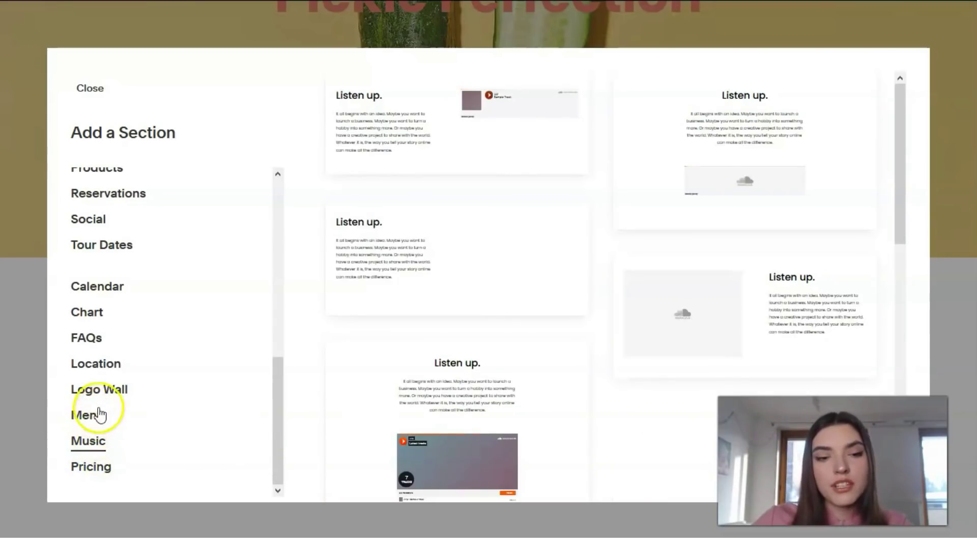
pyautogui.click(103, 399)
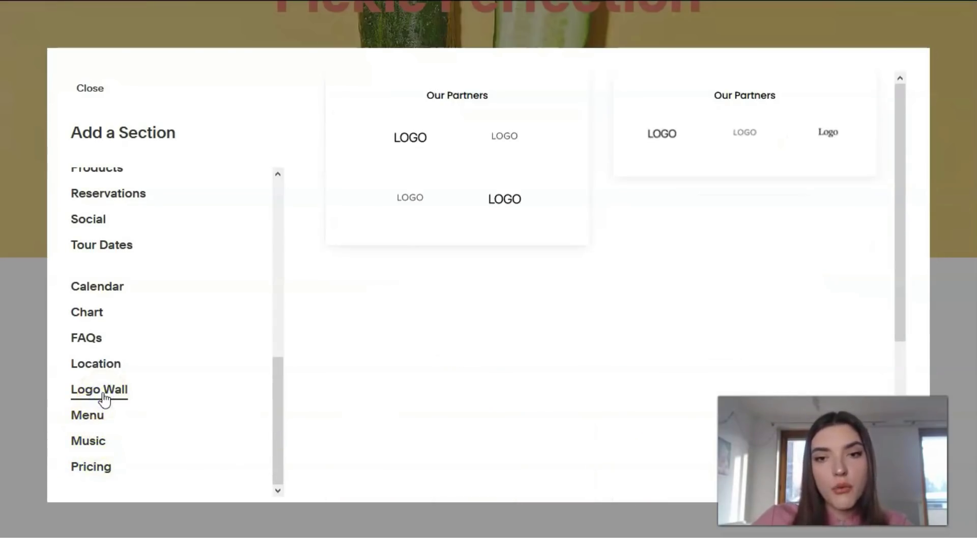
pyautogui.click(93, 442)
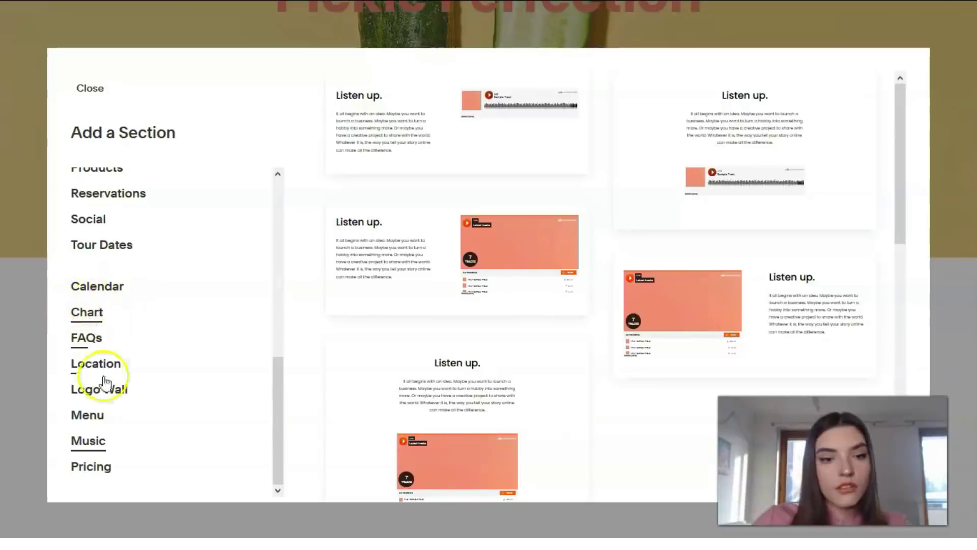
pyautogui.click(104, 360)
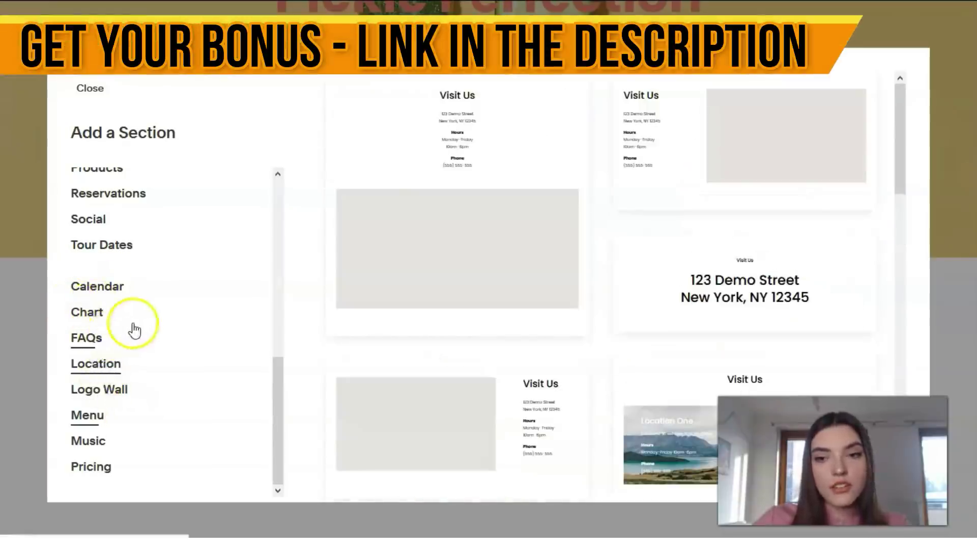
pyautogui.scroll(4, 132, 328)
pyautogui.scroll(3, 135, 328)
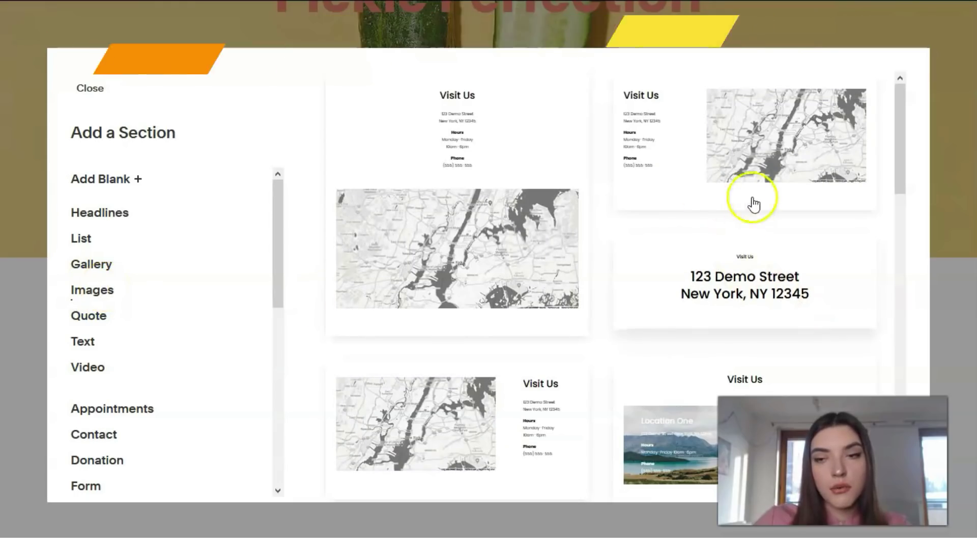
pyautogui.scroll(-3, 659, 214)
pyautogui.scroll(-5, 659, 214)
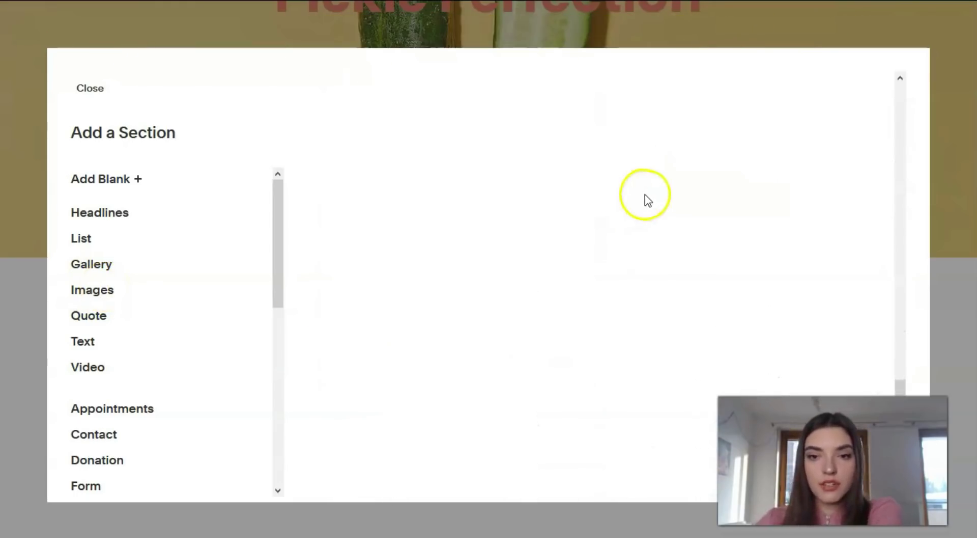
pyautogui.scroll(1, 644, 201)
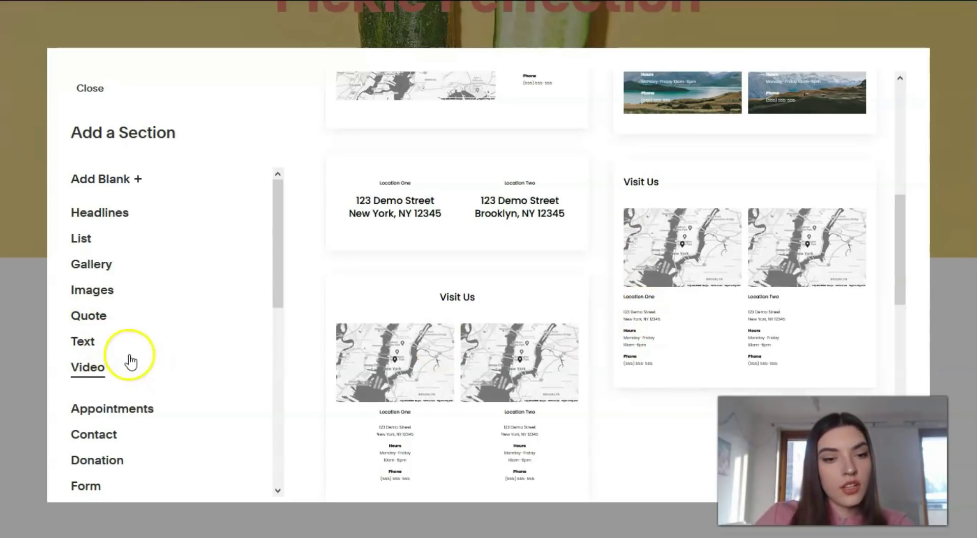
# Add the Images template with a landscape photo above a paragraph of text.
pyautogui.click(104, 295)
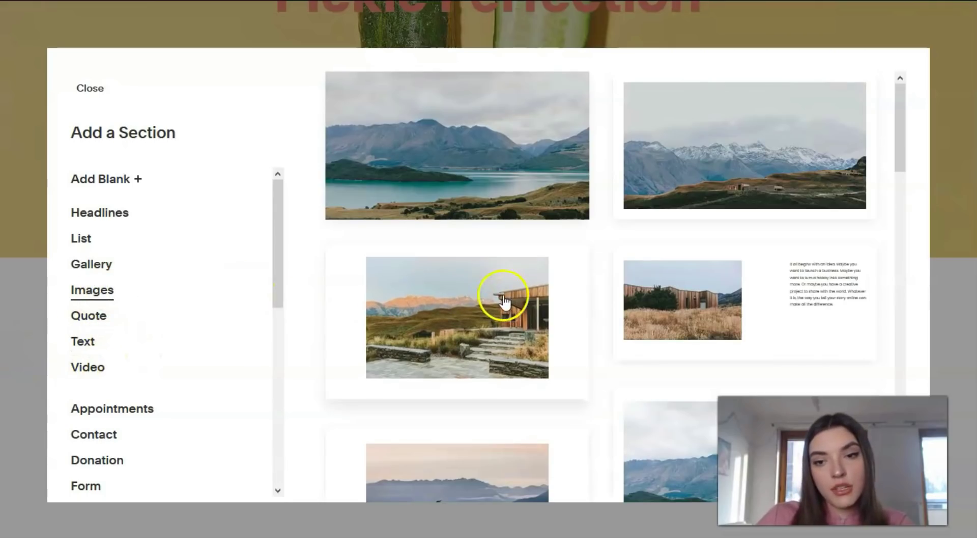
pyautogui.scroll(-7, 628, 309)
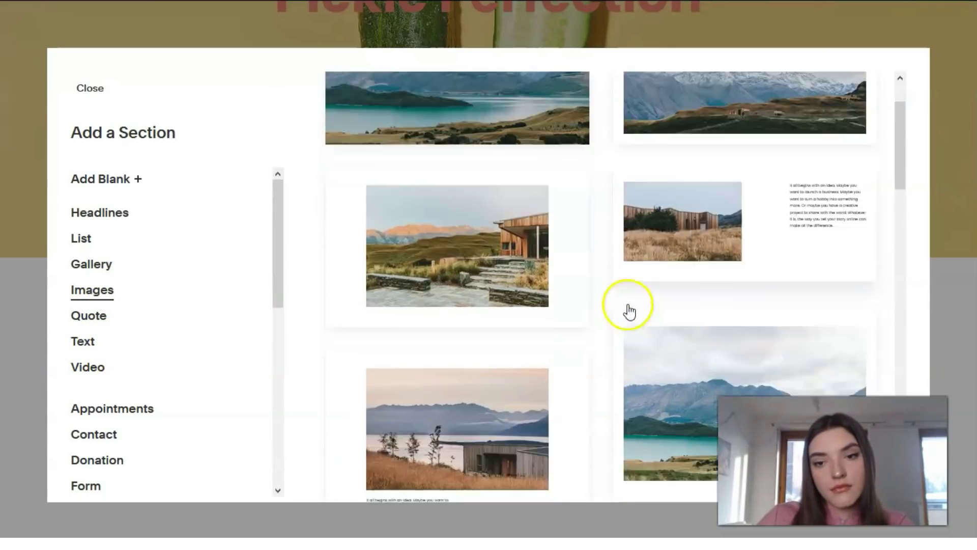
pyautogui.scroll(3, 626, 293)
pyautogui.click(519, 262)
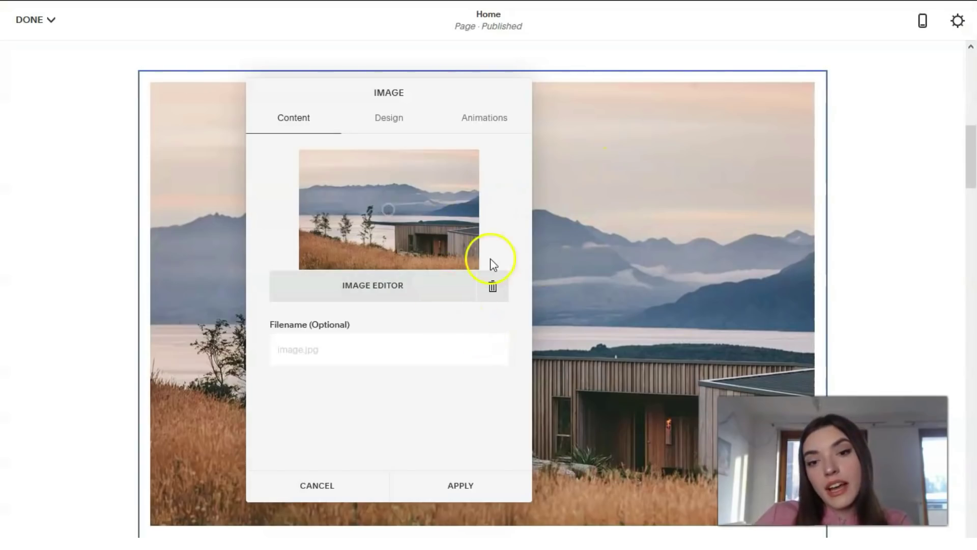
# Discard trial brightness -21 and contrast -36 edits, then delete the lakeside-cabin placeholder photo.
pyautogui.click(358, 288)
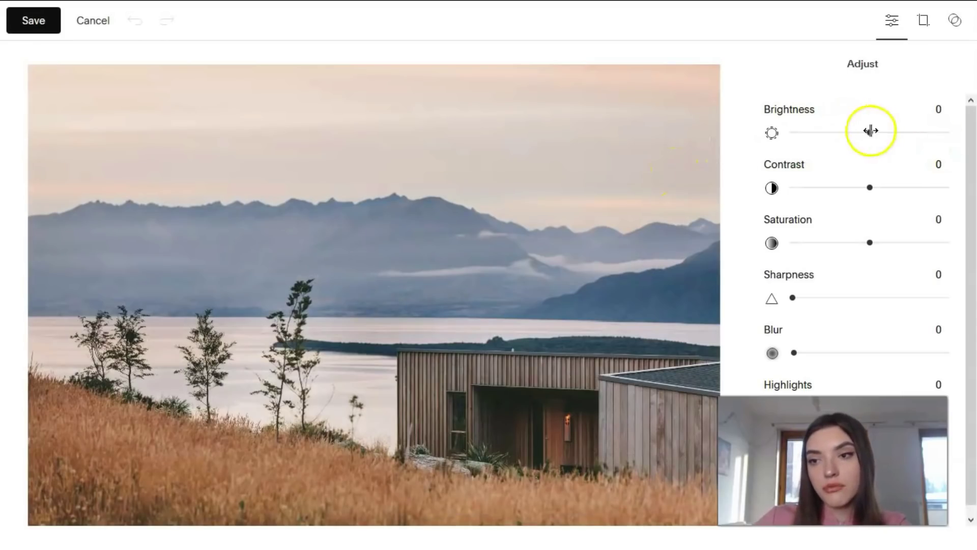
pyautogui.moveTo(857, 133); pyautogui.dragTo(853, 133)
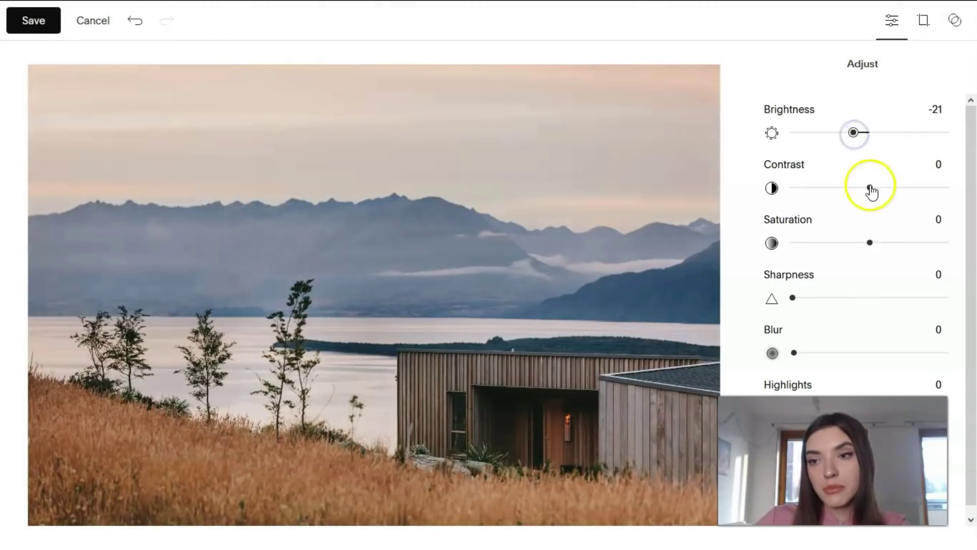
pyautogui.click(843, 188)
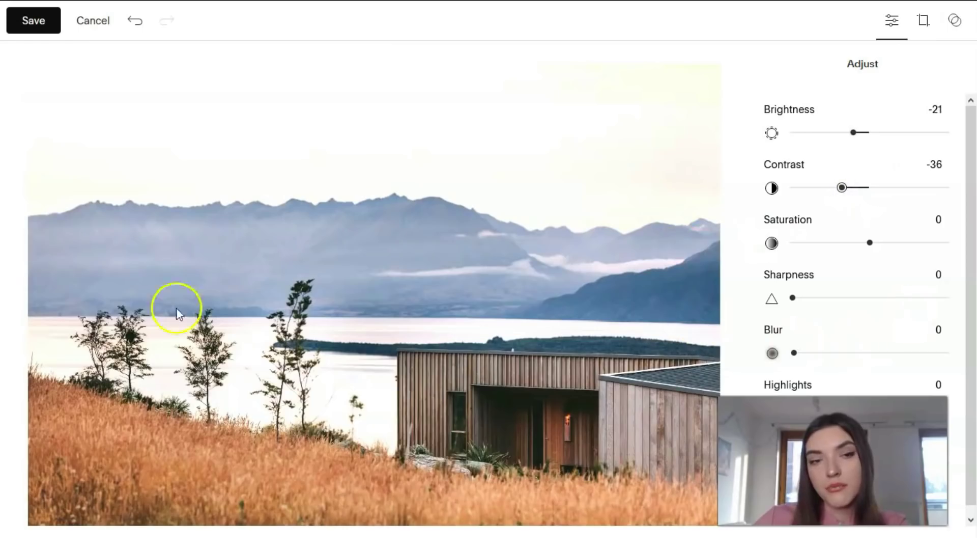
pyautogui.click(89, 22)
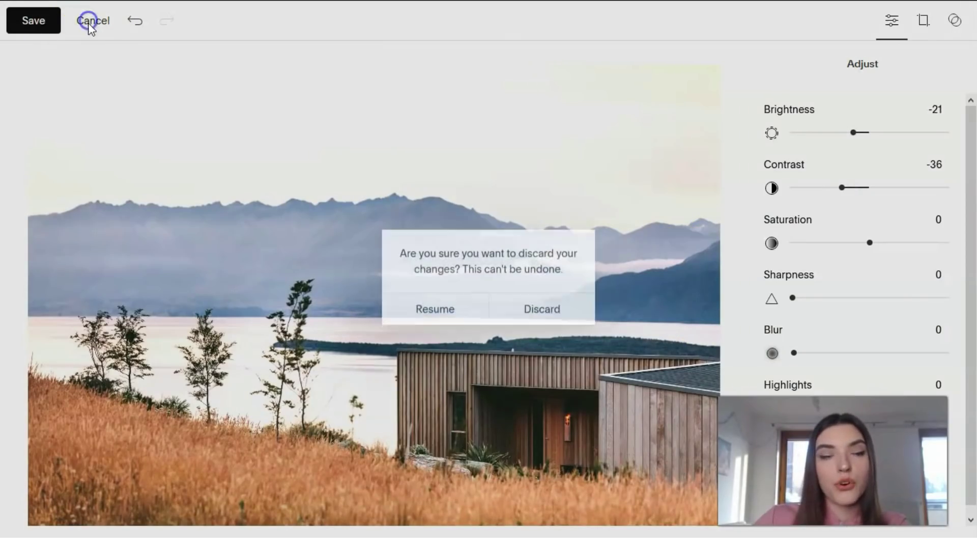
pyautogui.click(553, 321)
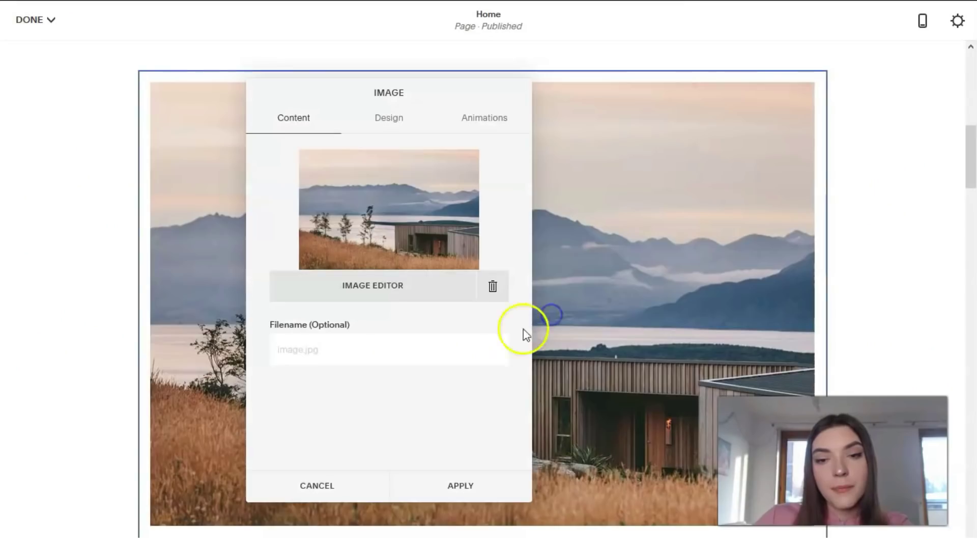
pyautogui.click(495, 285)
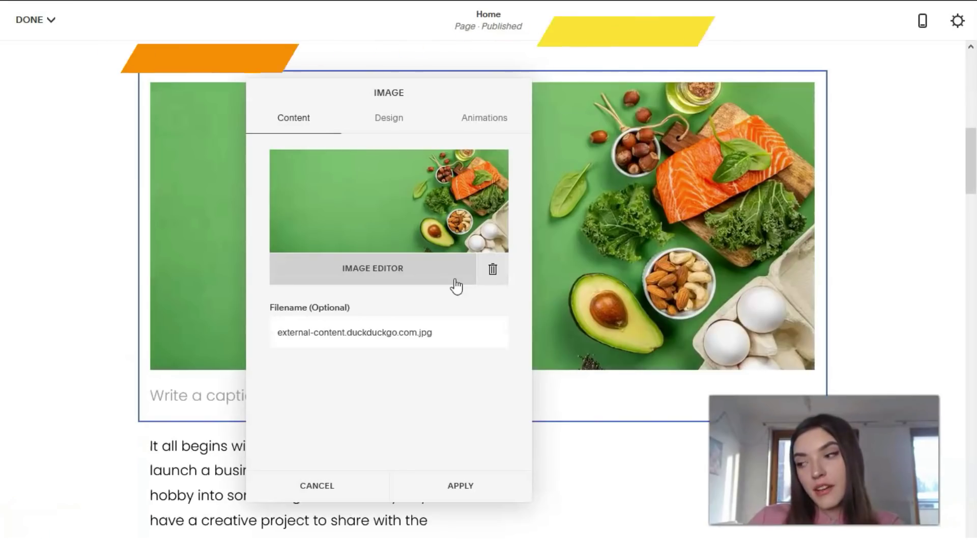
# Apply the salmon, avocado, nuts and eggs photo to the image block and reopen its settings.
pyautogui.click(866, 185)
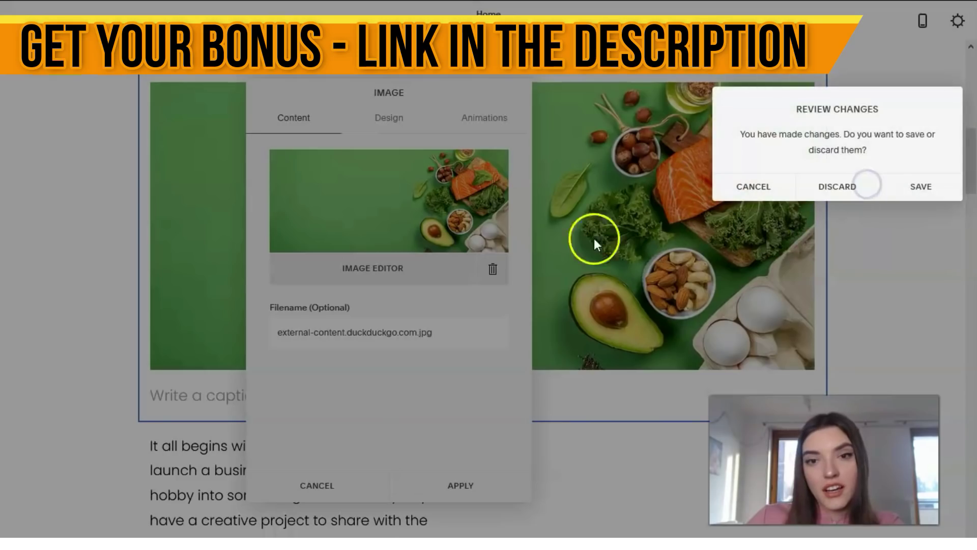
pyautogui.click(870, 215)
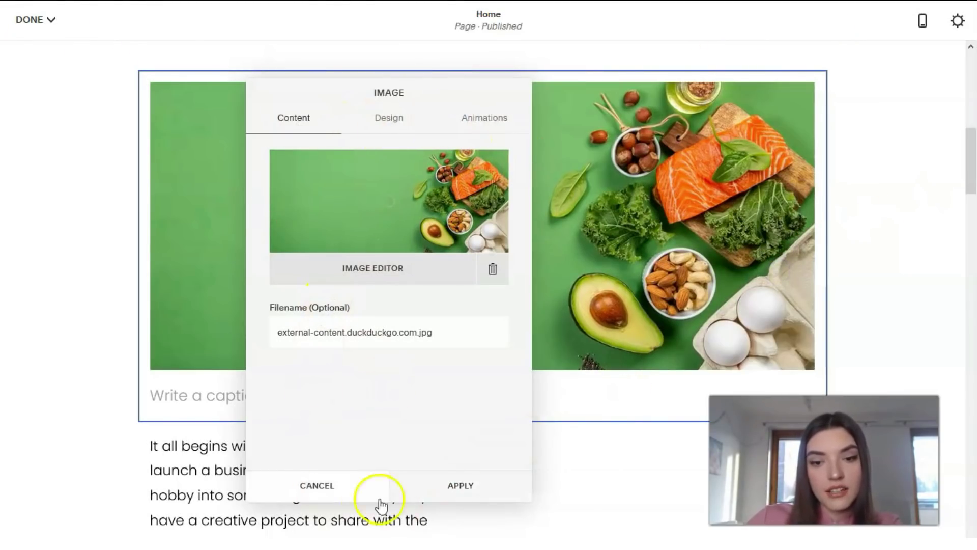
pyautogui.click(478, 492)
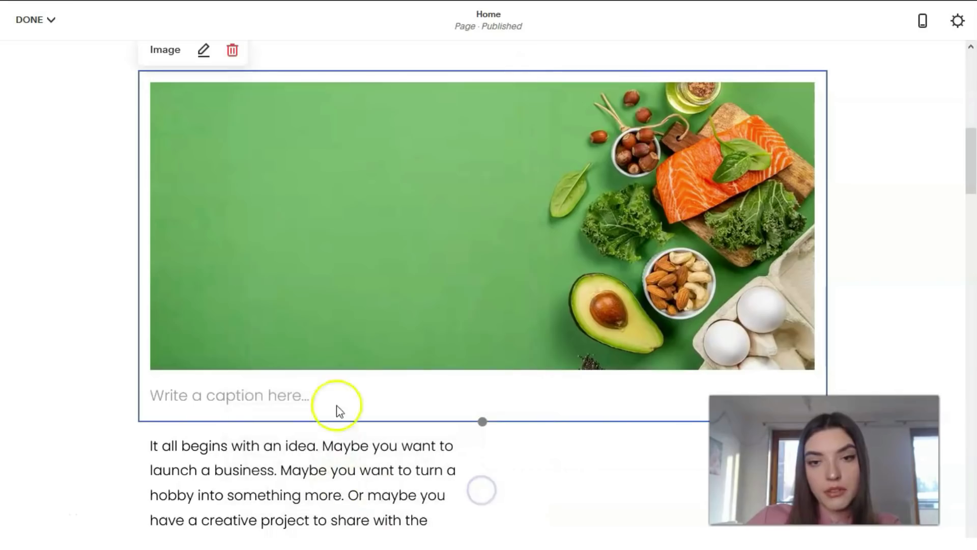
pyautogui.click(203, 51)
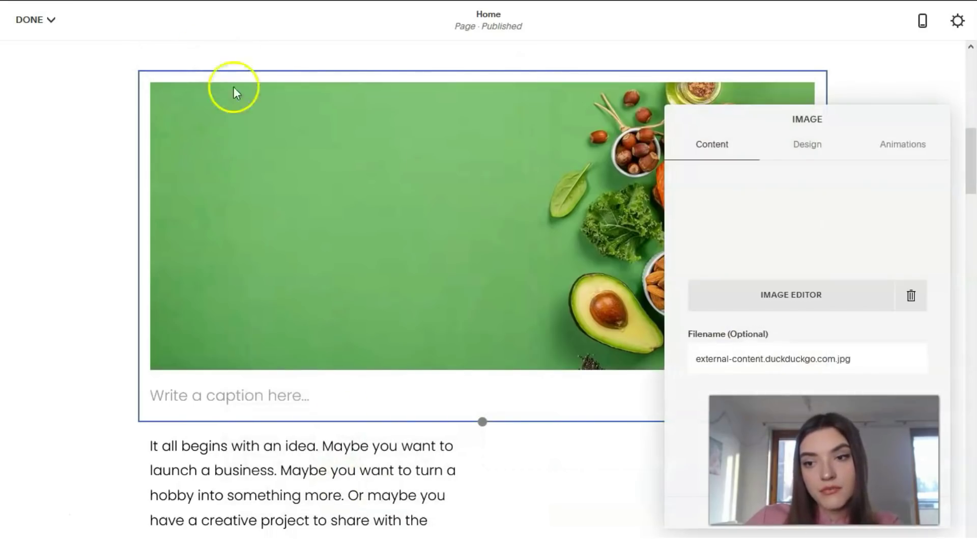
# Permanently save the food photo with brightness -13 and contrast -27.
pyautogui.click(772, 291)
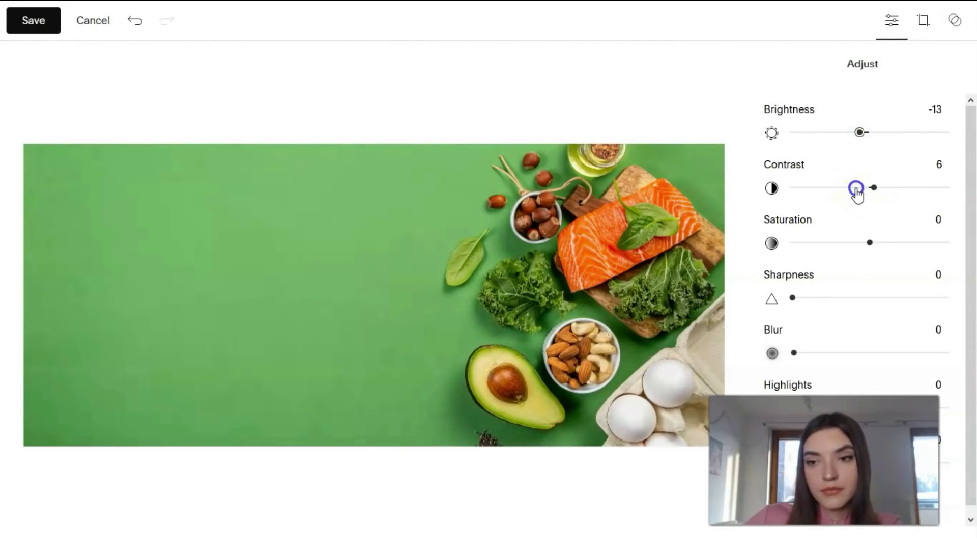
pyautogui.moveTo(853, 193); pyautogui.dragTo(848, 189)
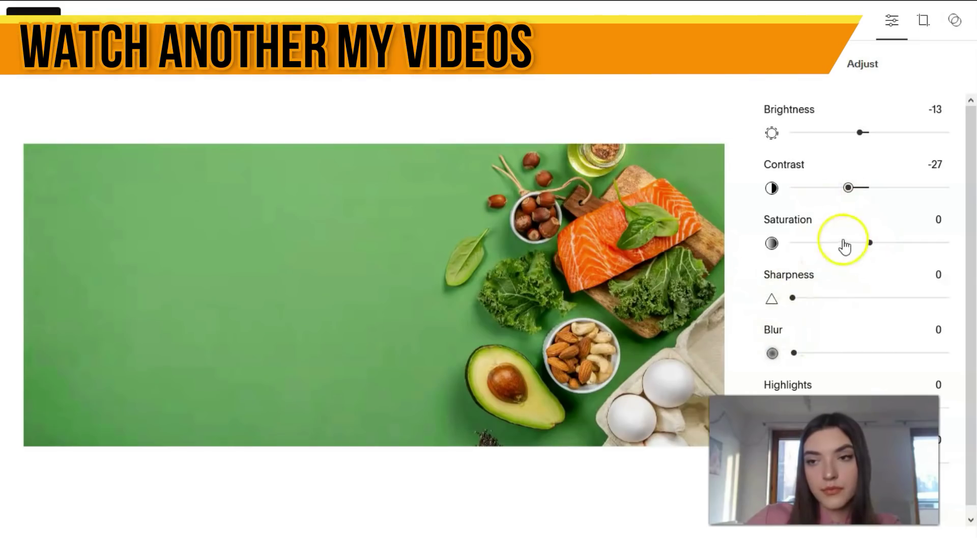
pyautogui.click(31, 20)
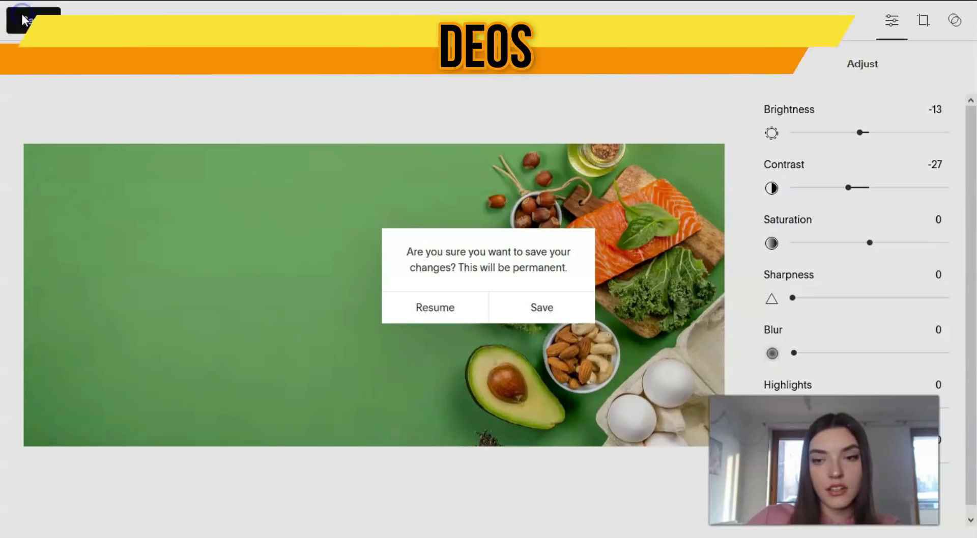
pyautogui.click(540, 307)
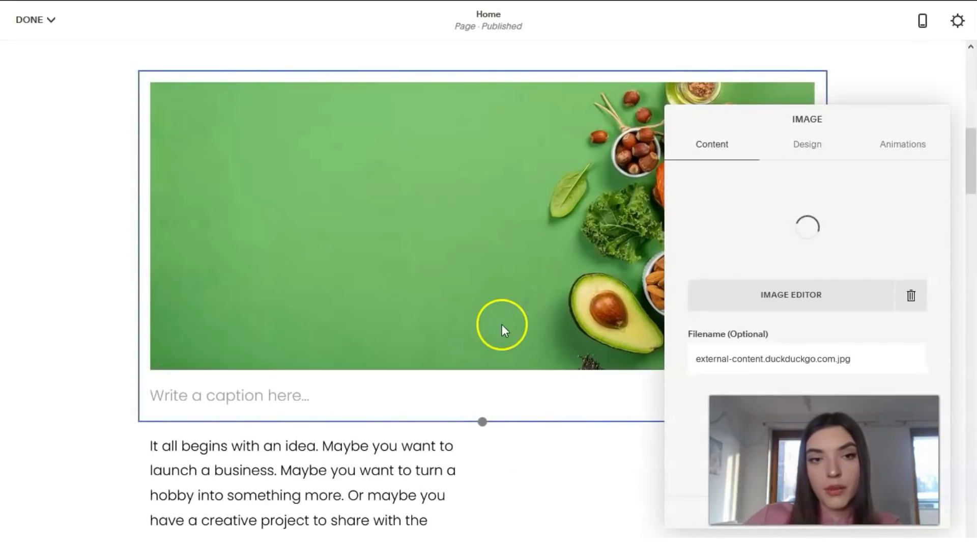
pyautogui.moveTo(35, 26)
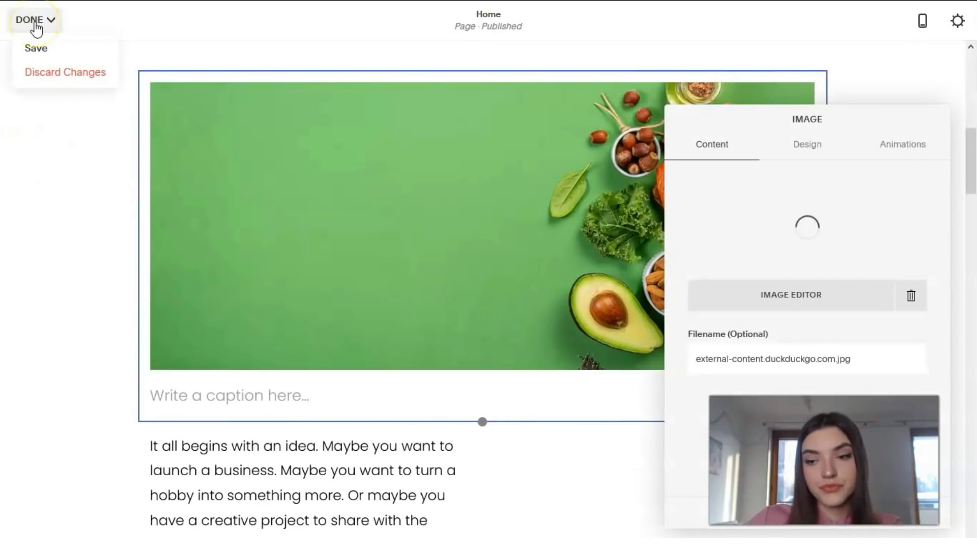
# Save the homepage changes in the Review Changes dialog.
pyautogui.scroll(-5, 218, 331)
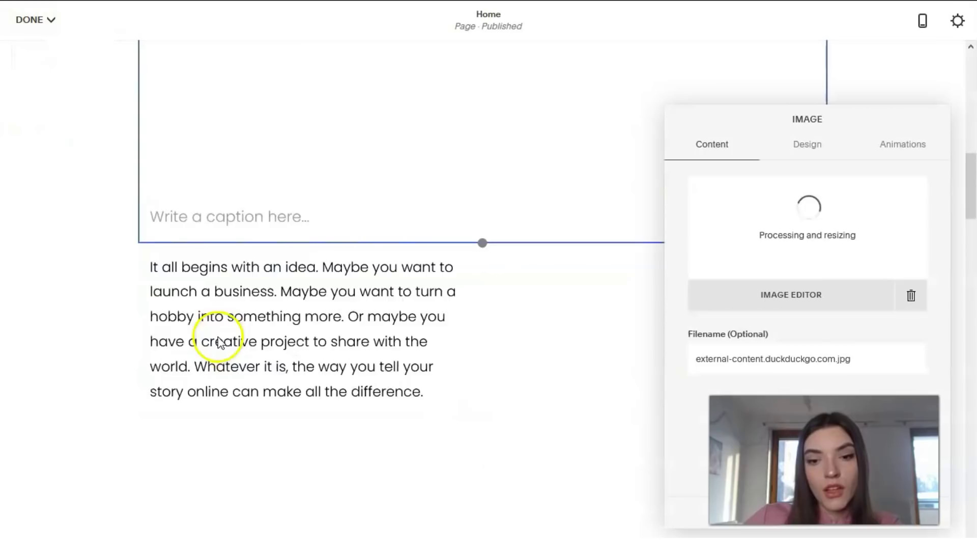
pyautogui.click(26, 21)
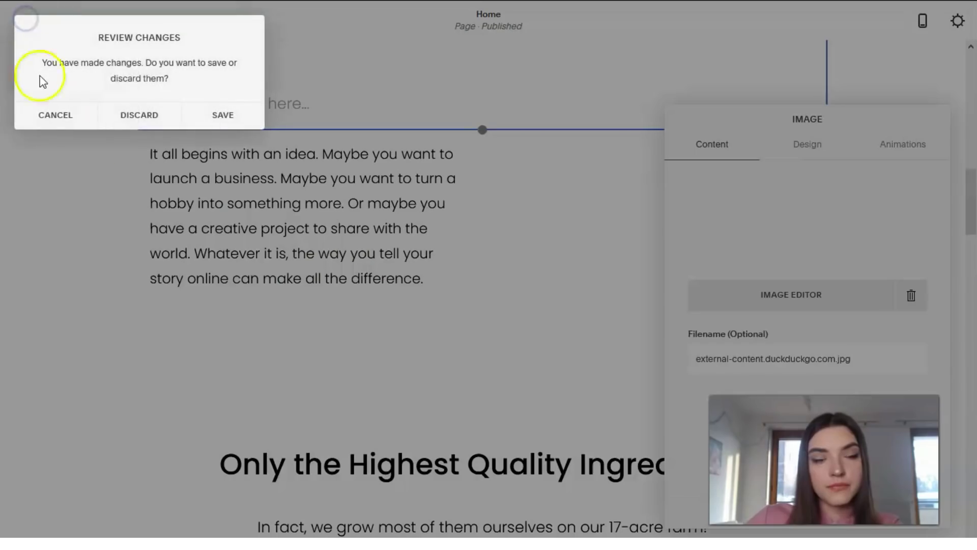
pyautogui.click(225, 116)
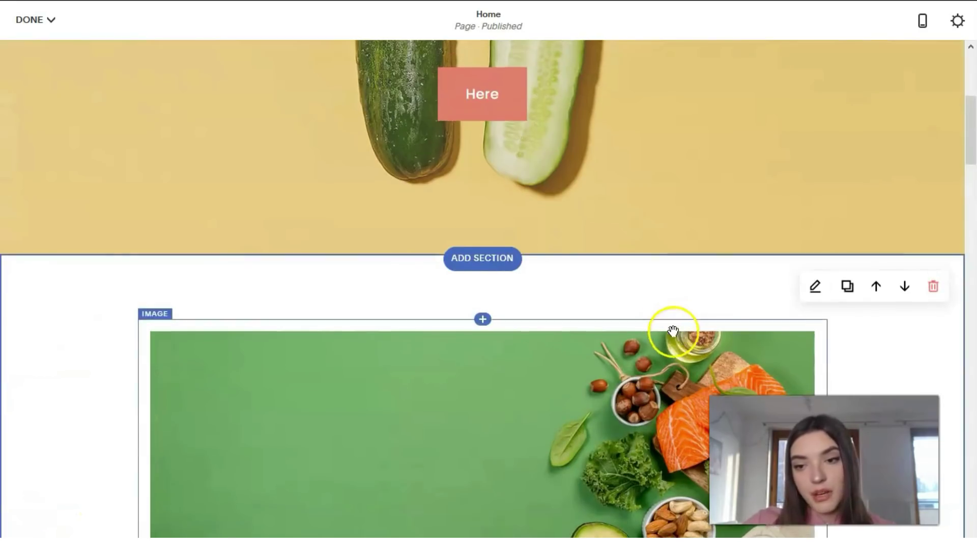
# Select the whole paragraph below the food photo and remove its bold.
pyautogui.scroll(10, 676, 334)
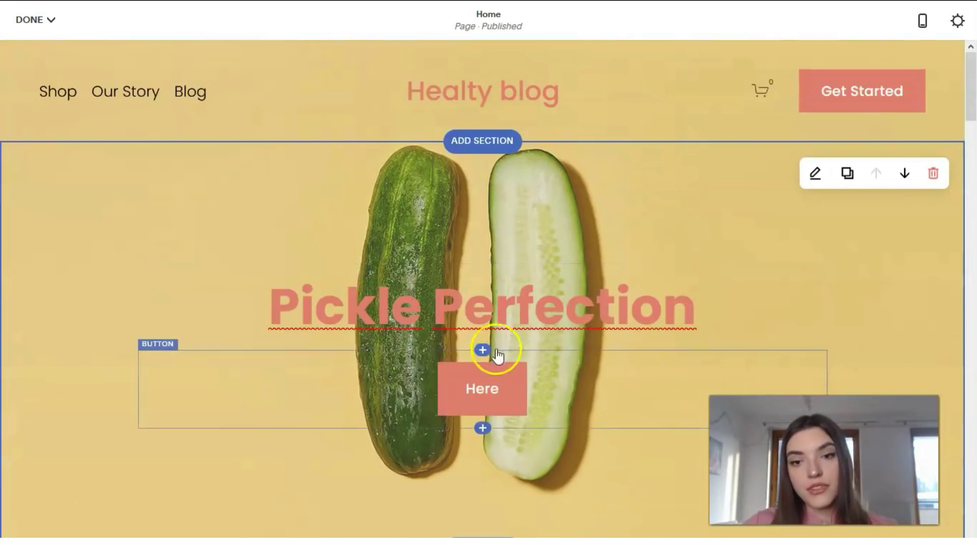
pyautogui.scroll(-6, 488, 346)
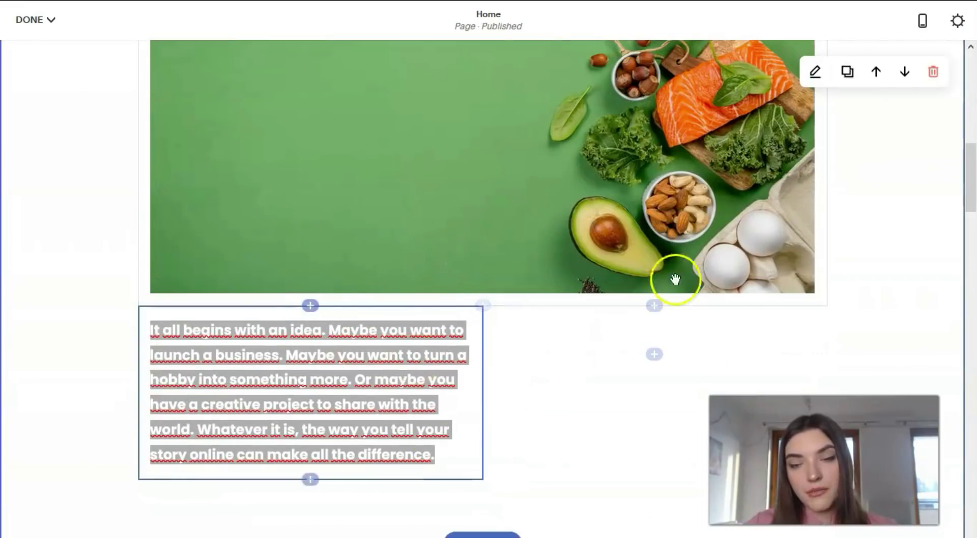
pyautogui.scroll(4, 514, 214)
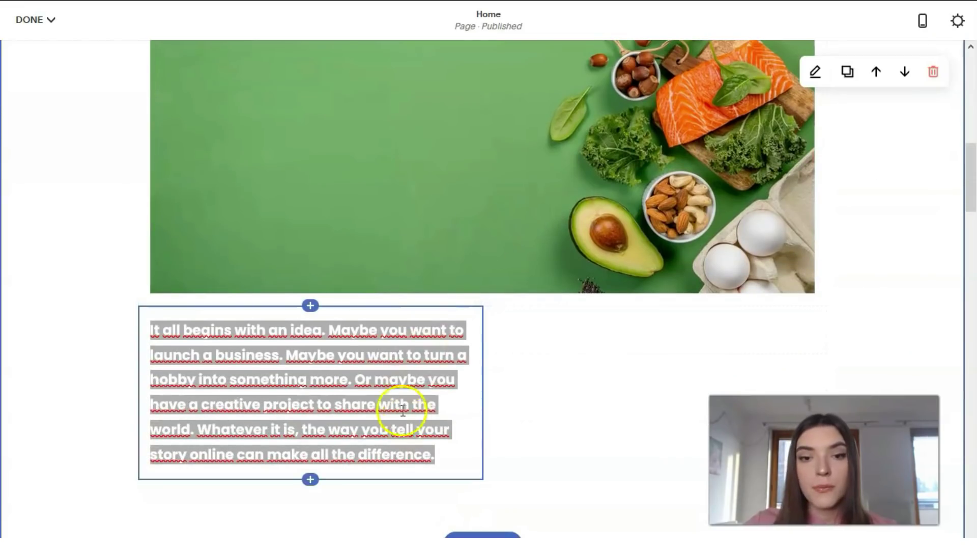
pyautogui.click(511, 444)
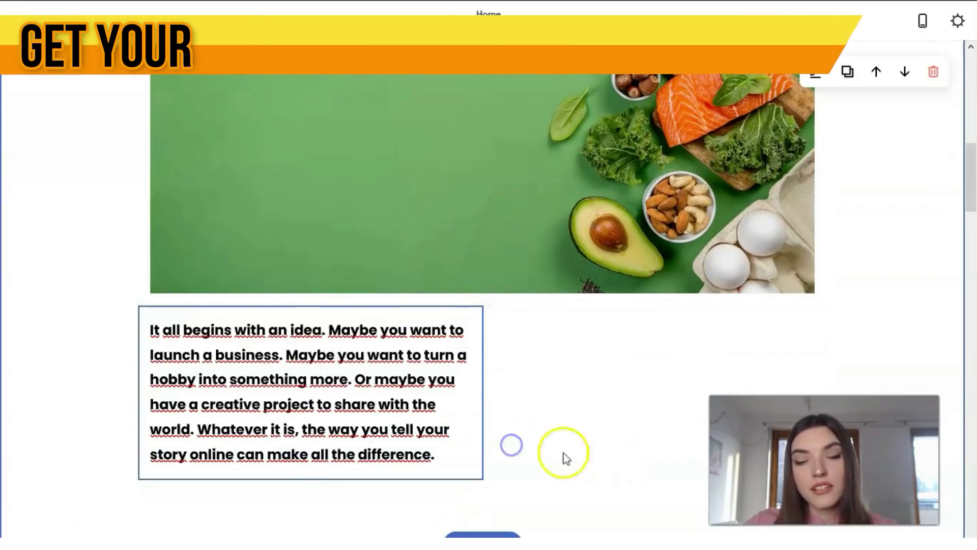
pyautogui.doubleClick(444, 454)
pyautogui.click(323, 425)
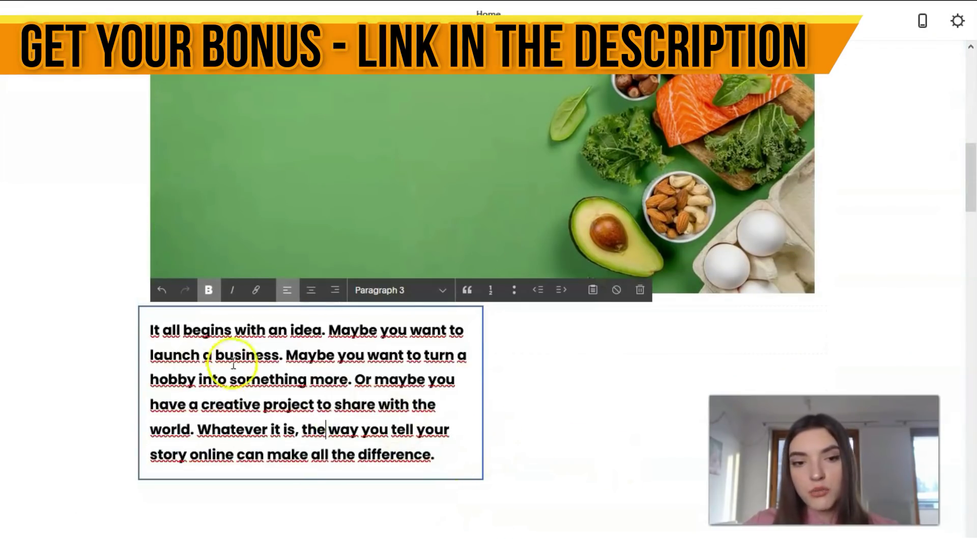
pyautogui.moveTo(147, 331); pyautogui.dragTo(477, 474)
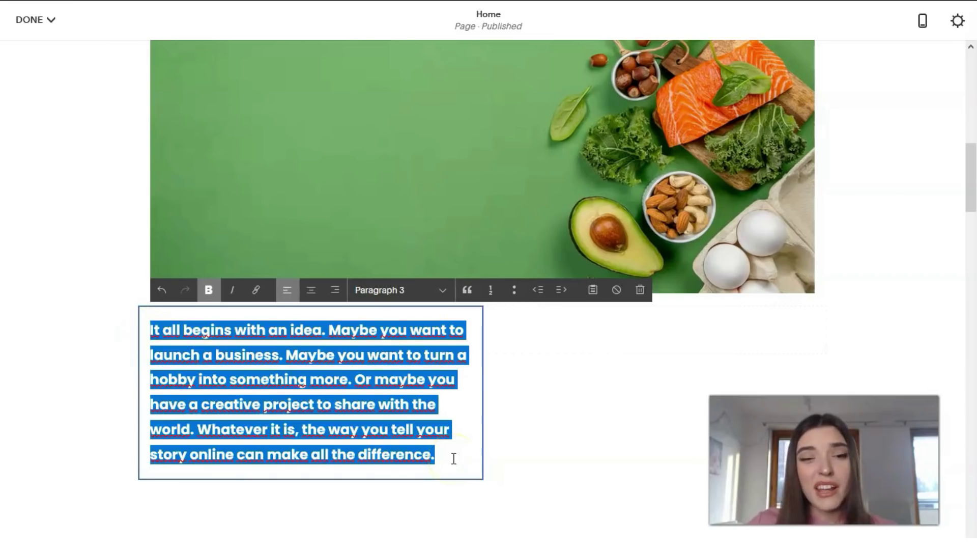
pyautogui.click(209, 291)
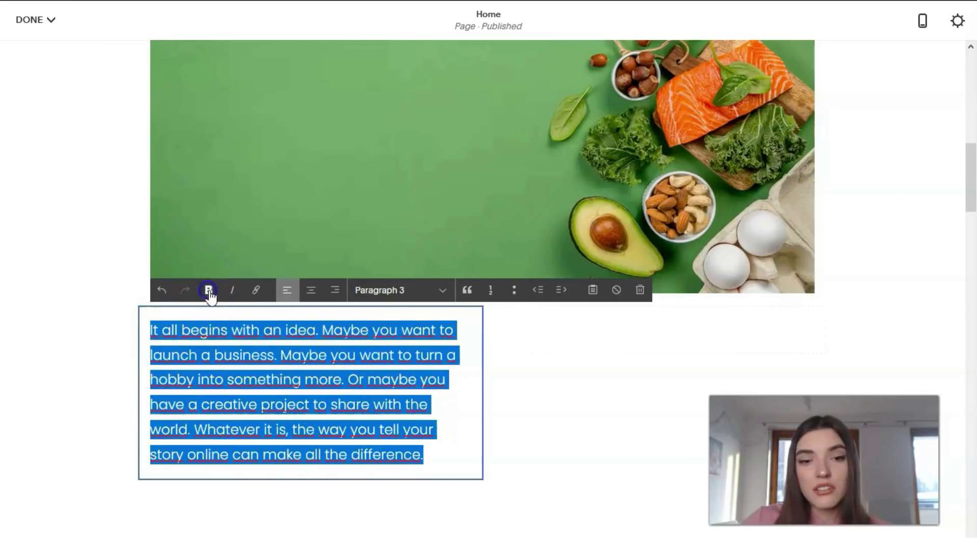
# Try Heading 2 and Heading 1 styles, then keep the paragraph as Paragraph 3.
pyautogui.click(442, 291)
pyautogui.click(407, 331)
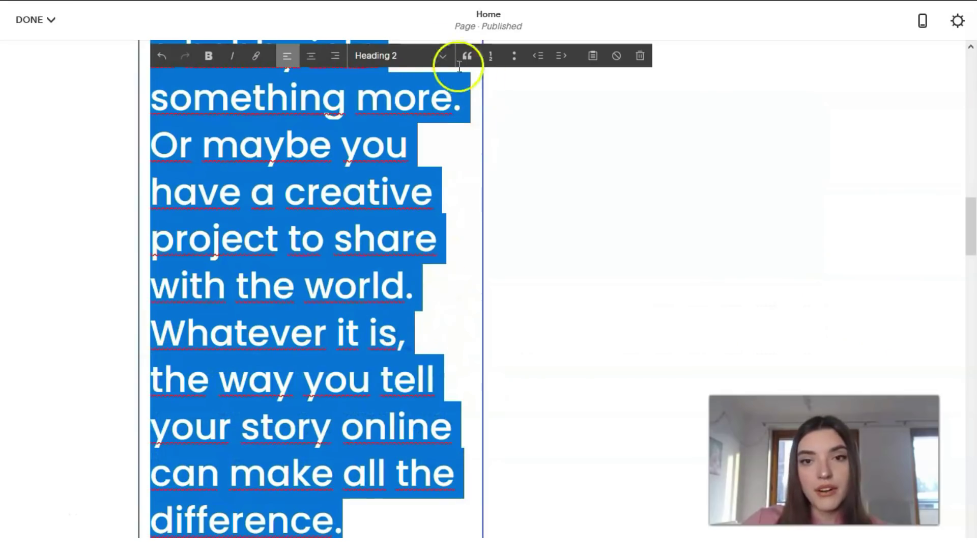
pyautogui.click(443, 56)
pyautogui.click(433, 78)
pyautogui.click(443, 57)
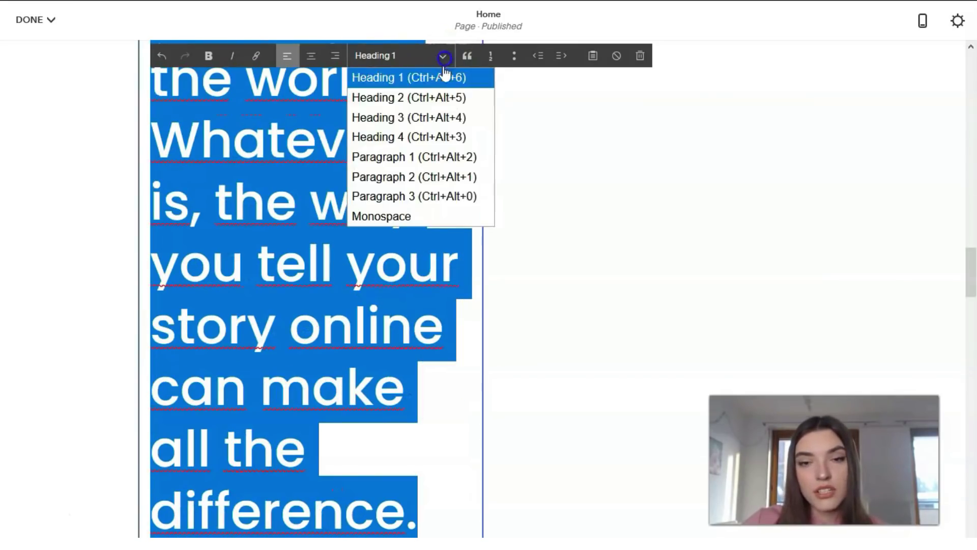
pyautogui.click(419, 196)
pyautogui.scroll(5, 459, 141)
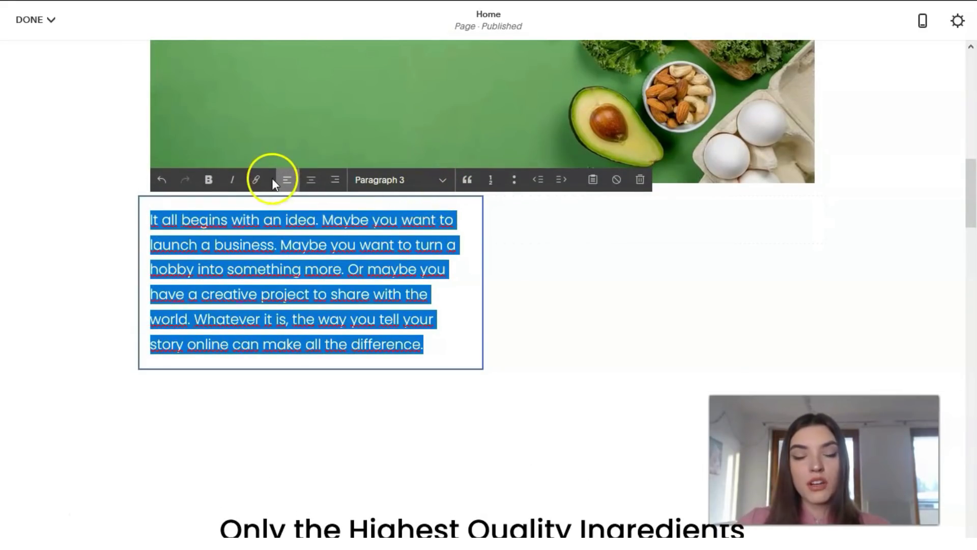
pyautogui.click(637, 257)
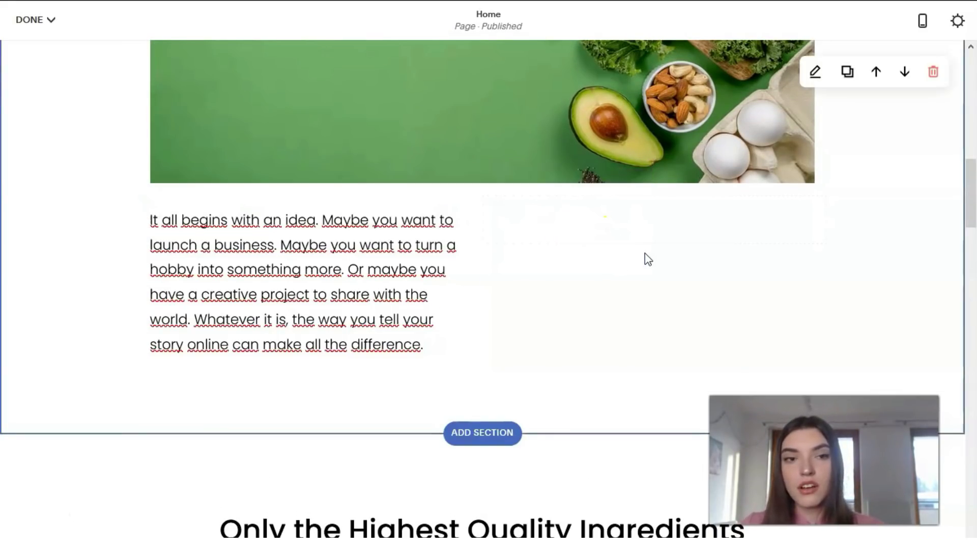
# Select the 'Only the Highest Quality Ingredients' section on the homepage for editing.
pyautogui.scroll(8, 461, 262)
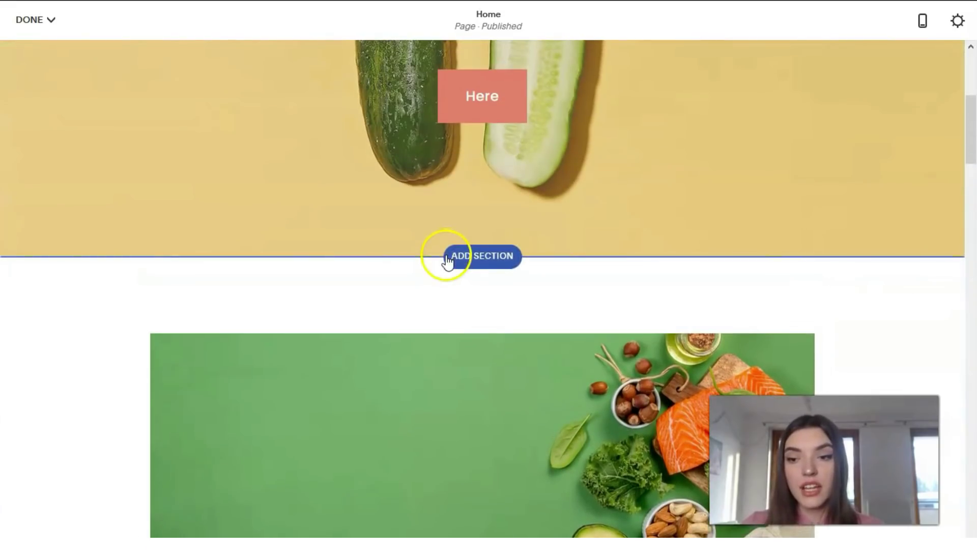
pyautogui.scroll(4, 446, 261)
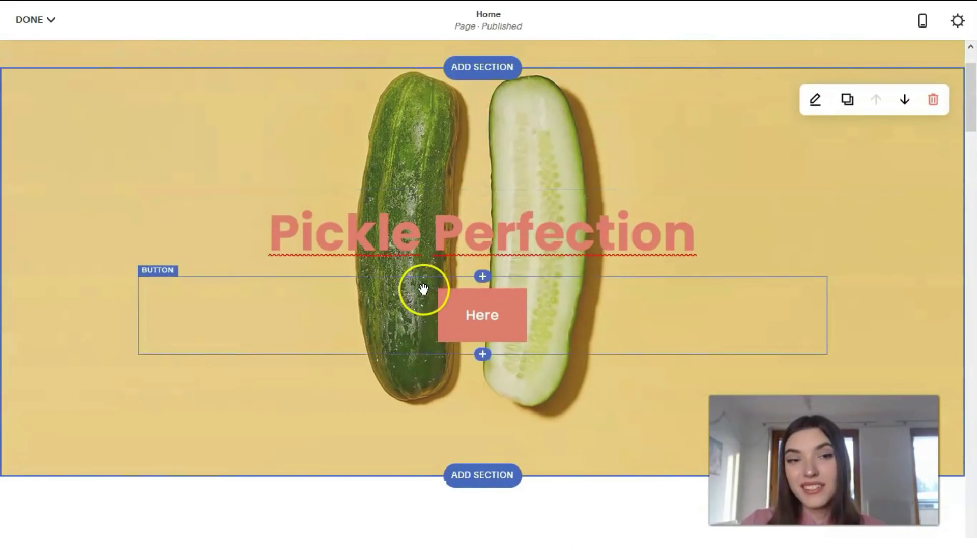
pyautogui.scroll(-20, 424, 288)
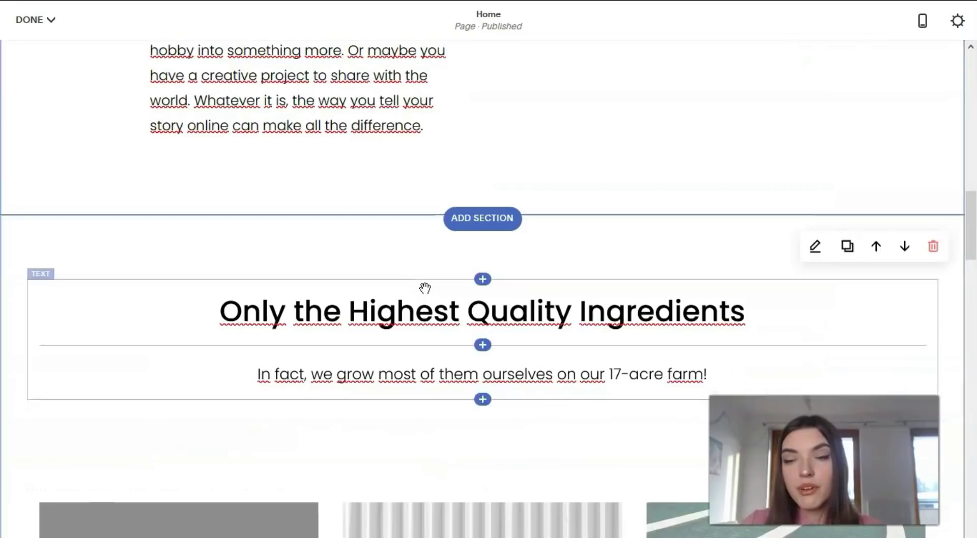
pyautogui.scroll(5, 424, 288)
pyautogui.scroll(-4, 425, 288)
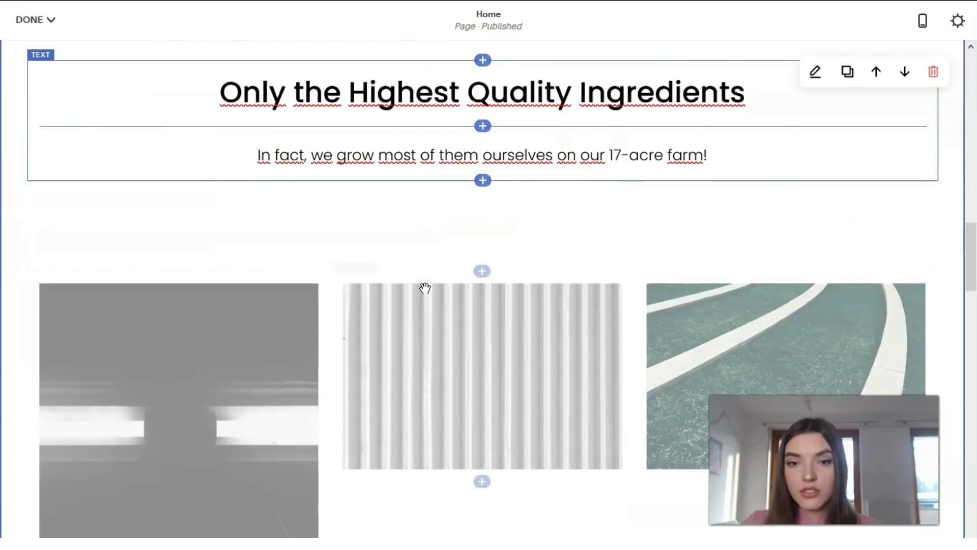
pyautogui.click(432, 290)
pyautogui.scroll(3, 499, 289)
pyautogui.click(499, 289)
pyautogui.scroll(-7, 499, 289)
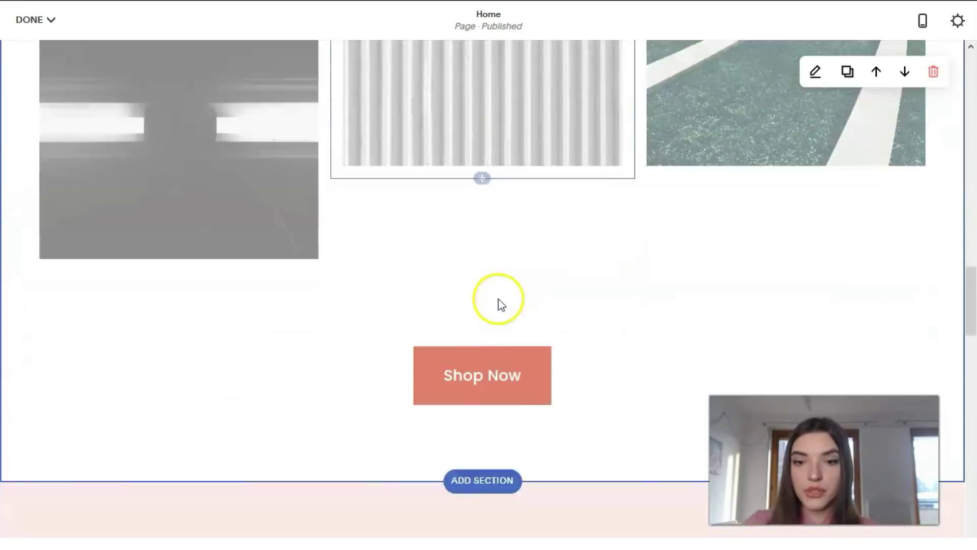
pyautogui.scroll(7, 387, 306)
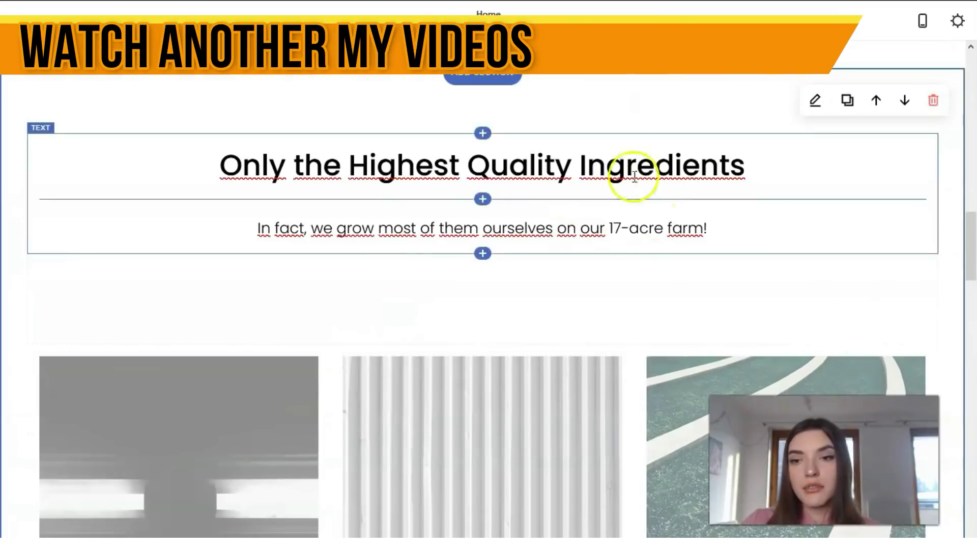
pyautogui.scroll(-7, 765, 267)
pyautogui.scroll(-5, 723, 254)
pyautogui.scroll(10, 682, 234)
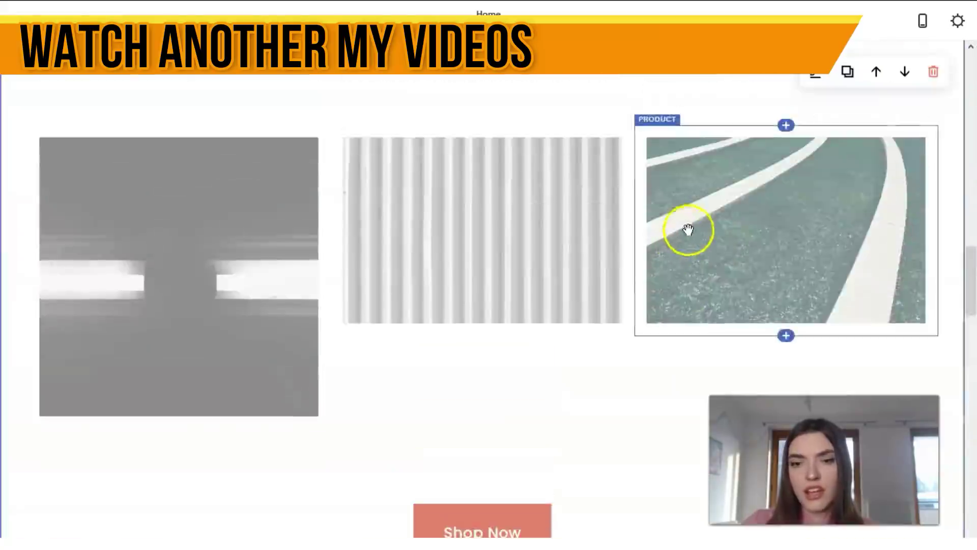
# Delete the ingredients section and confirm Remove, leaving the pink pickle section next.
pyautogui.click(934, 76)
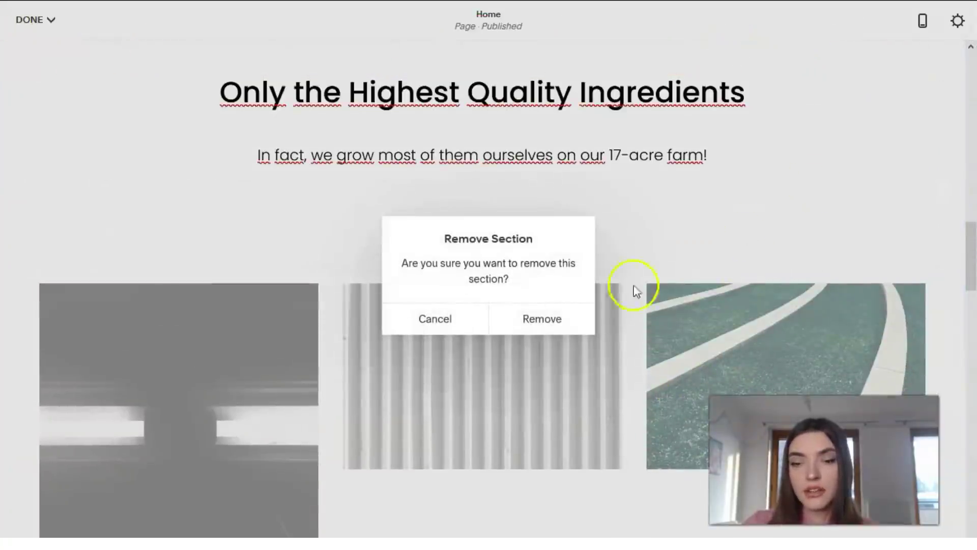
pyautogui.click(559, 320)
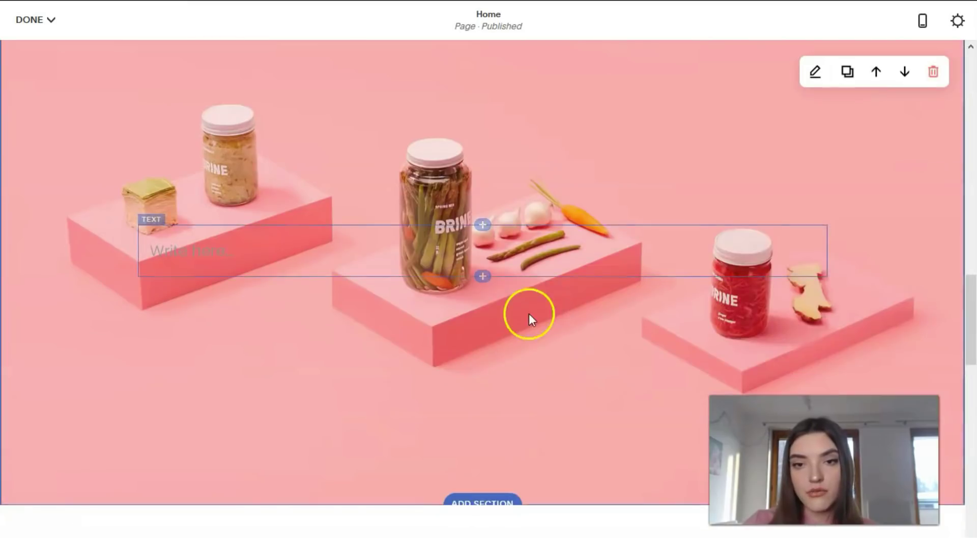
pyautogui.scroll(15, 509, 315)
pyautogui.scroll(-10, 471, 308)
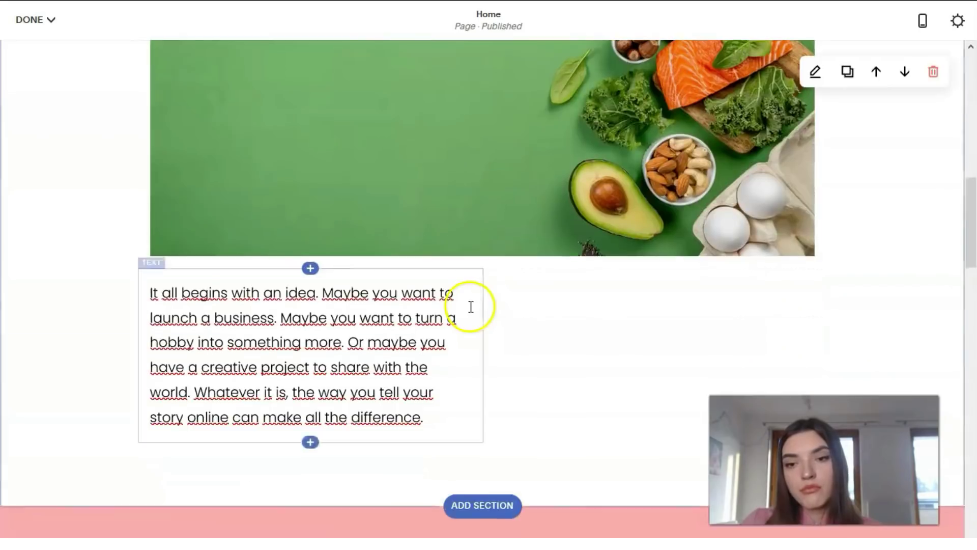